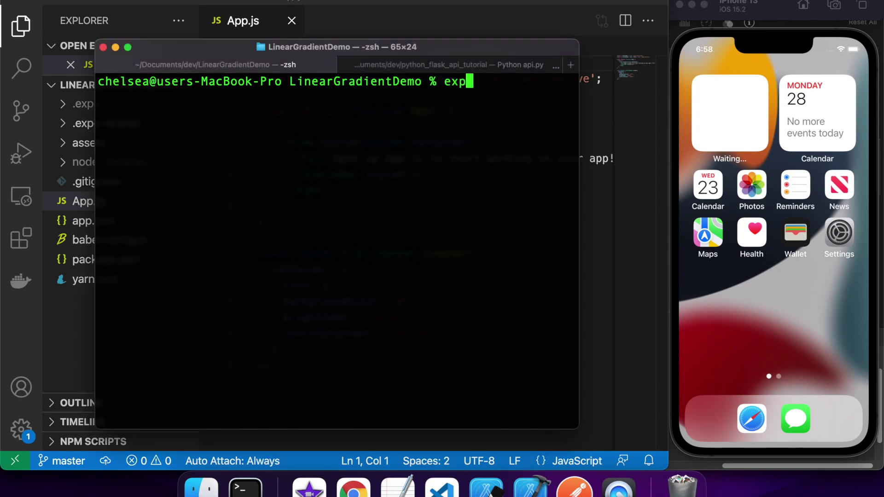
text(o install )
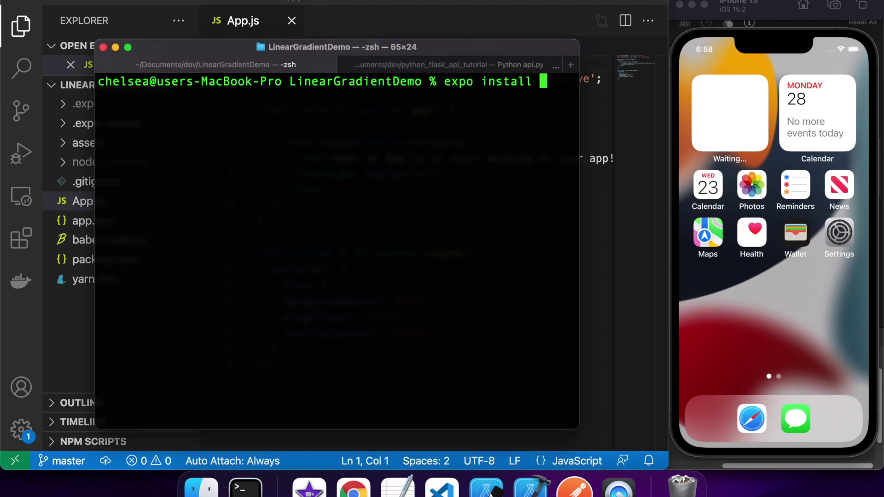
text(expo)
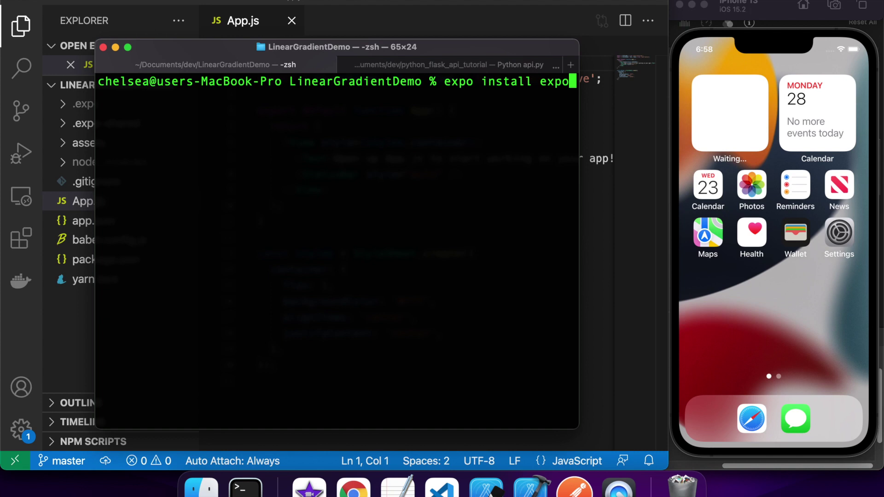
text(-linear)
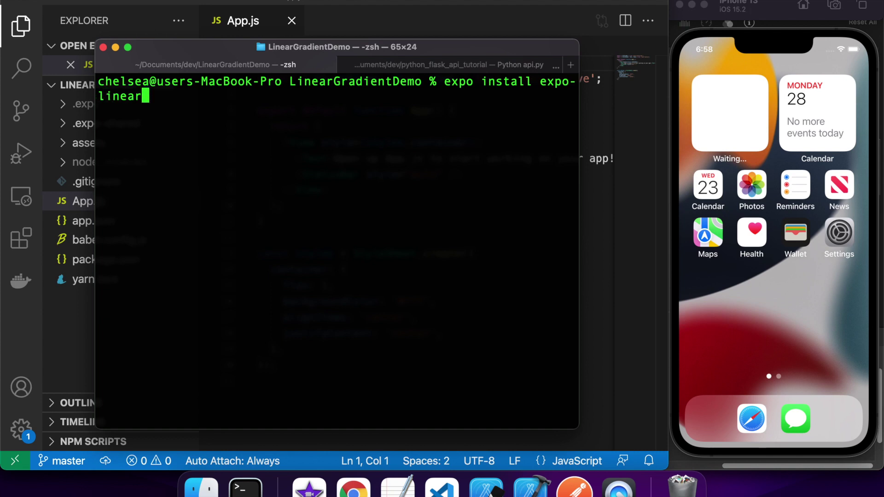
text(-gradient)
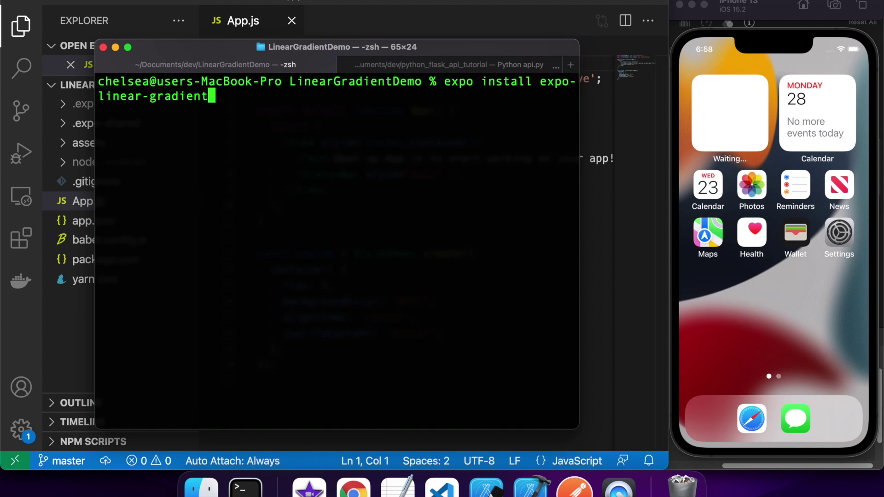
Install expo-linear-gradient with expo install, then launch the app on the iOS simulator with expo start
key(Return)
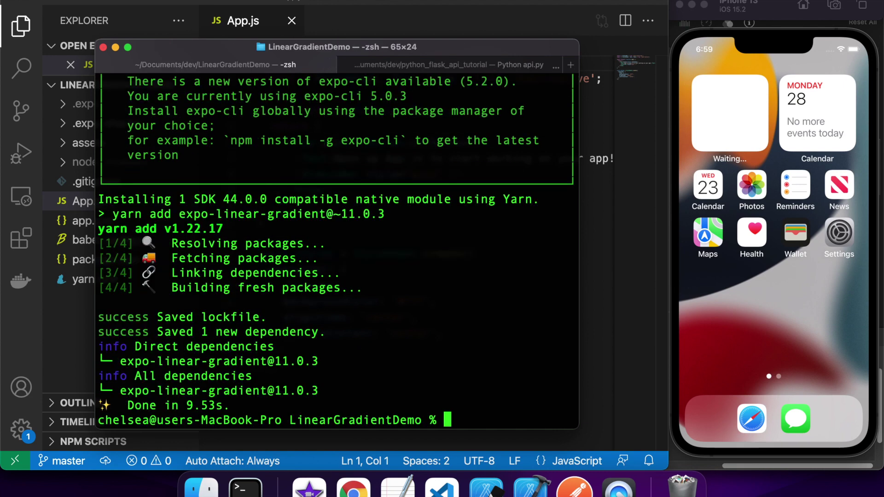
text(expo start)
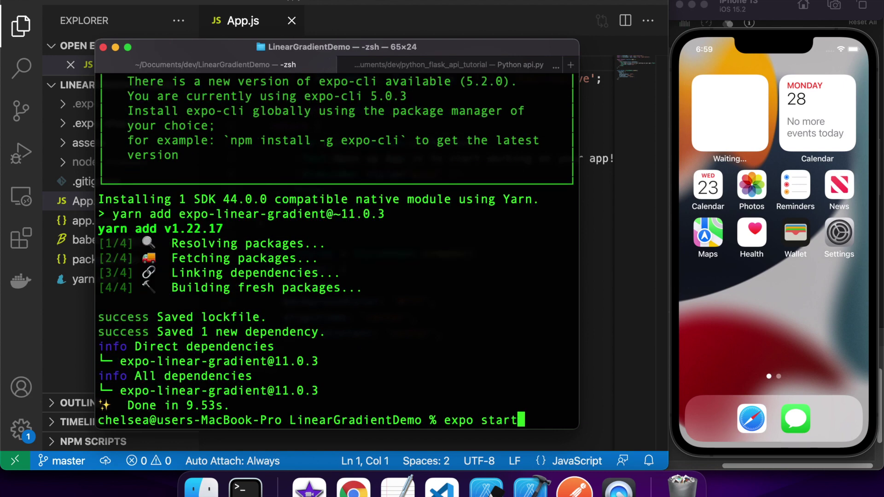
key(Return)
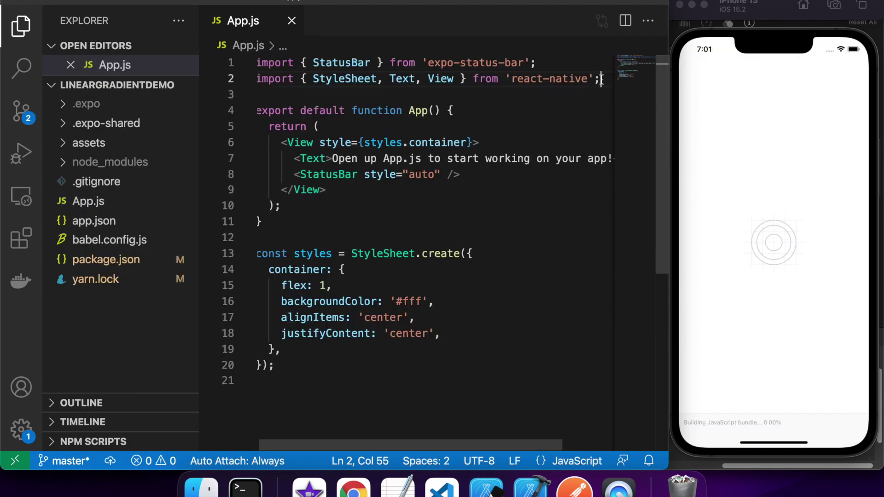
Add a line 3 import of { LinearGradient } from 'expo-linear-gradient' in App.js
key(Return)
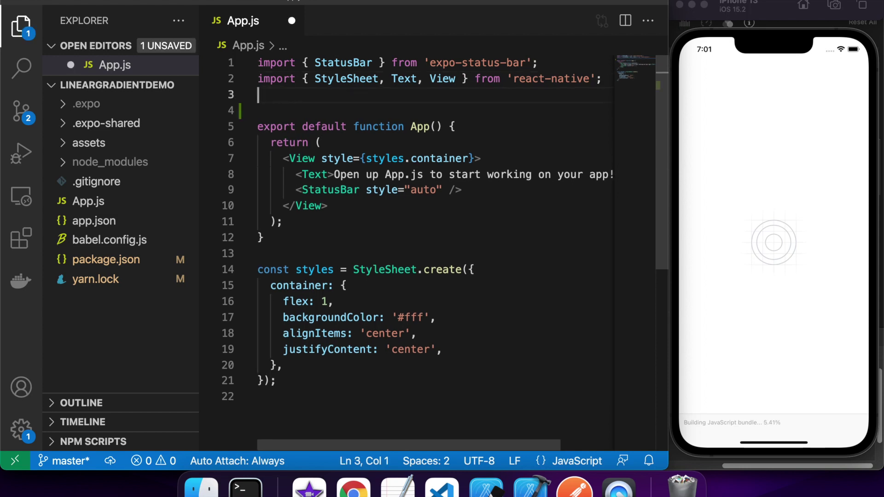
text(import {)
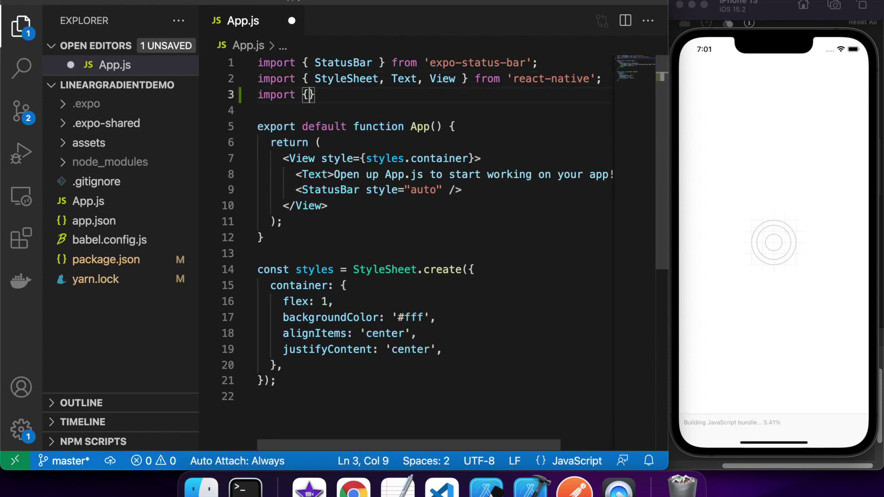
text( Linear)
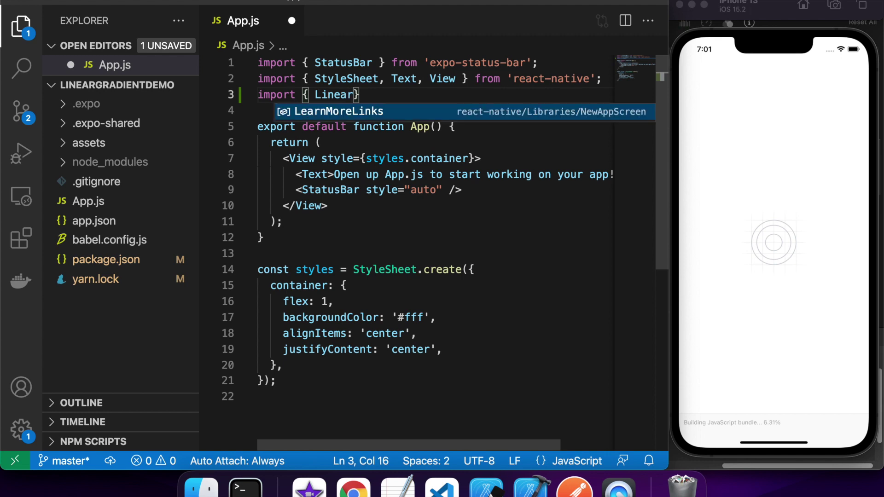
text(Gradient)
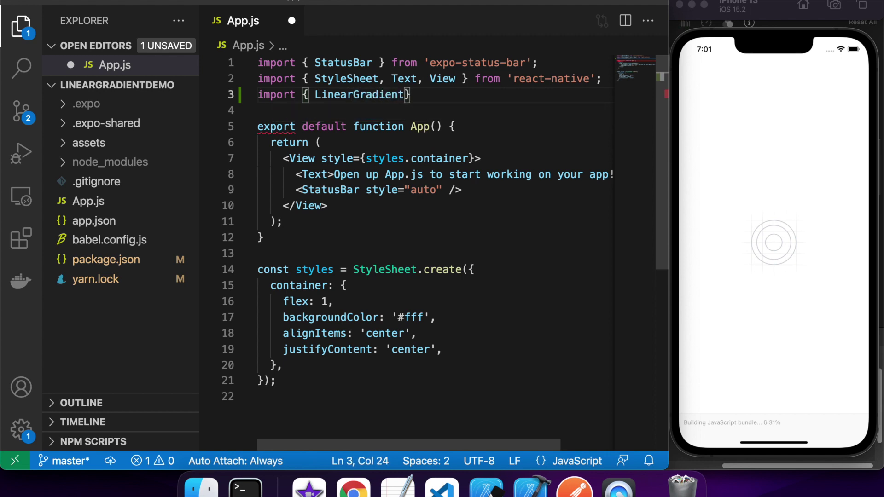
key(Right)
text(from )
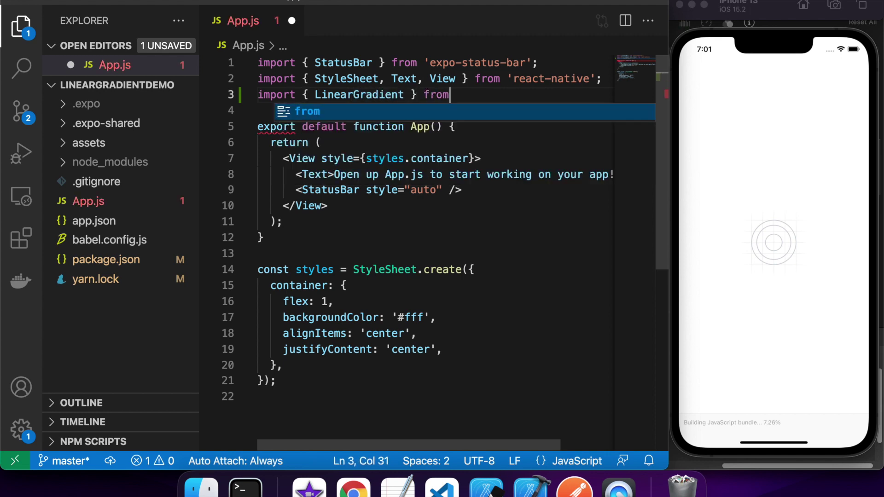
text('expo)
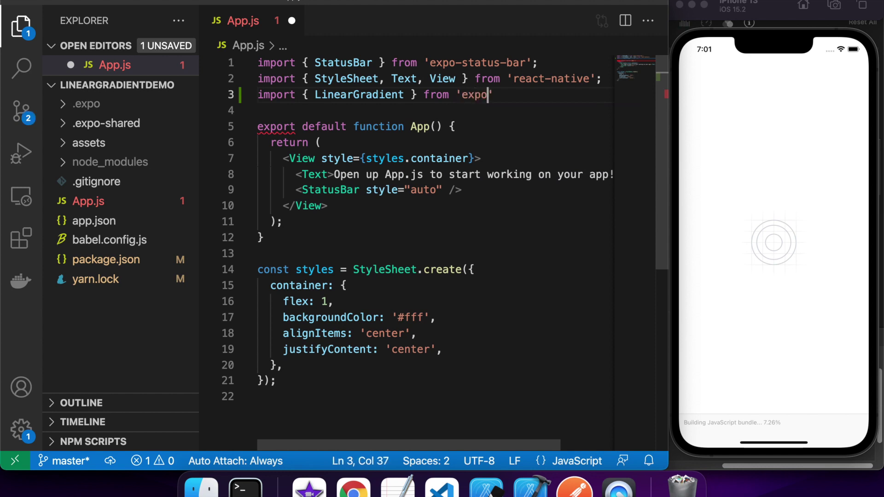
text(-liner)
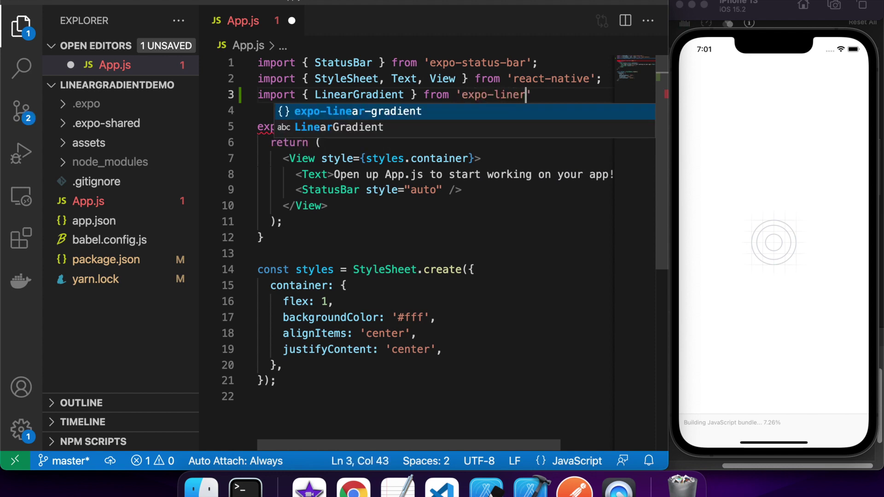
key(Tab)
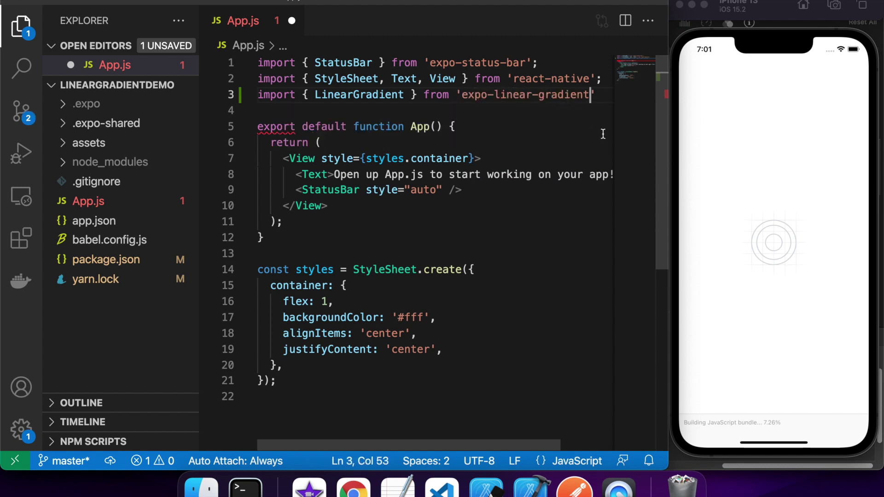
text(;;)
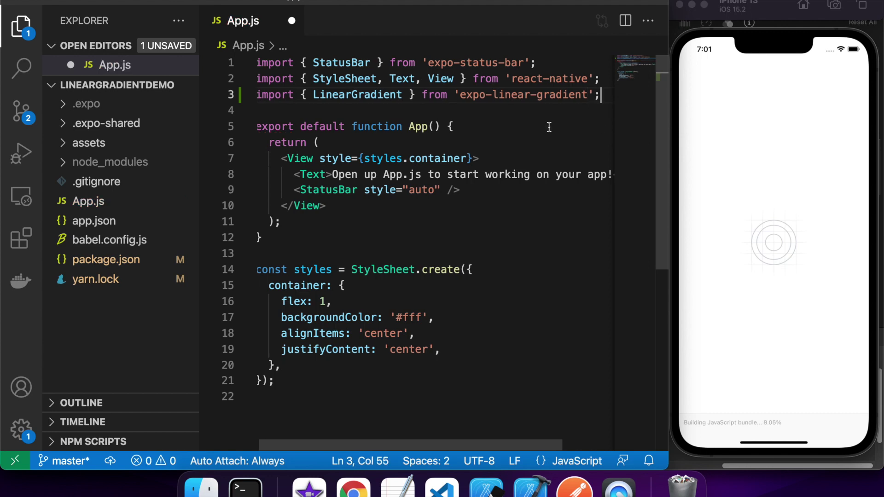
scroll(458, 188, right, 3)
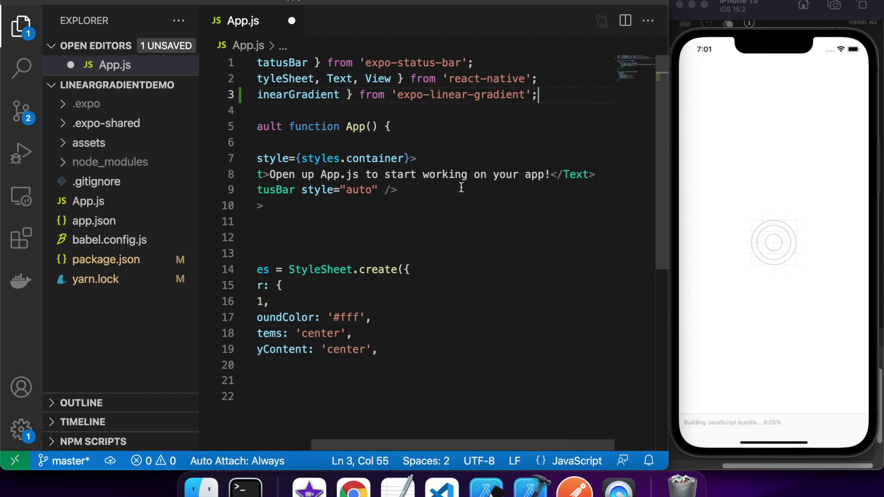
scroll(461, 188, left, 5)
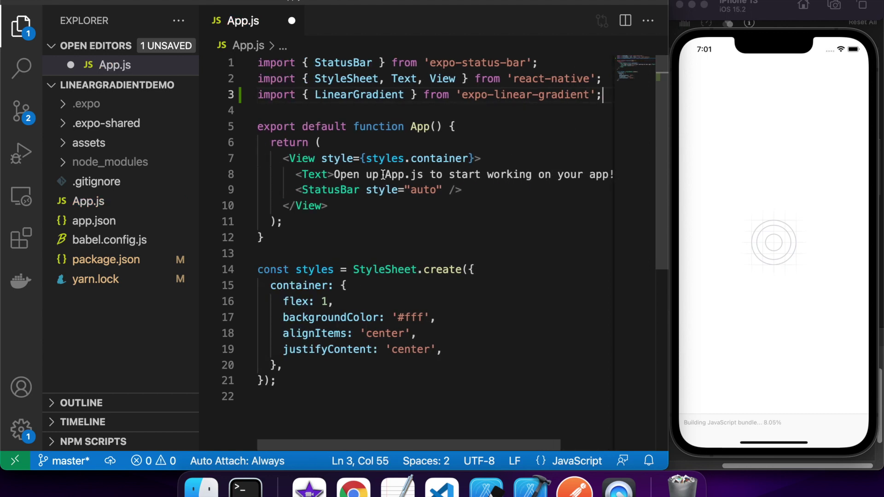
click(309, 160)
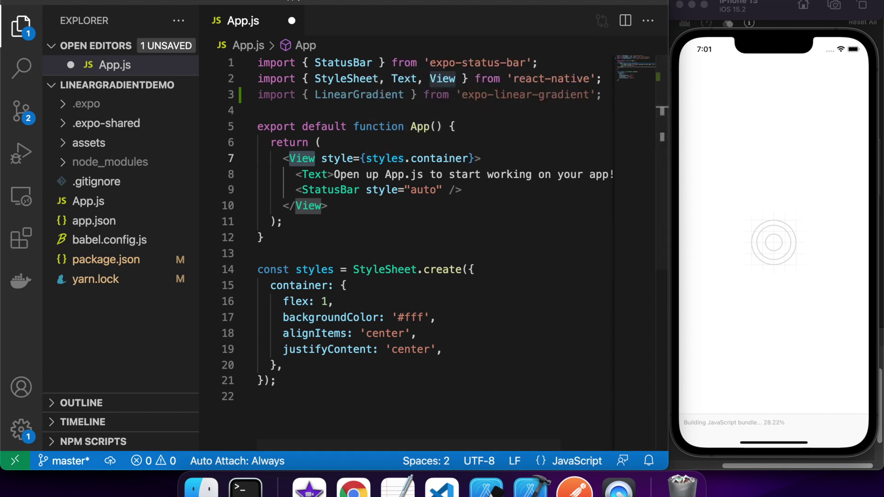
Replace View with LinearGradient in both the opening and closing tags
double_click(303, 158)
text(Line)
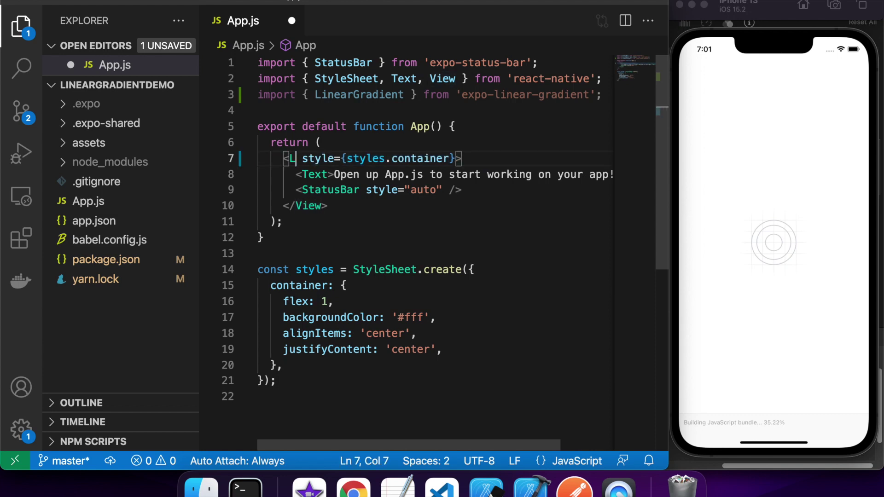
text(ar)
key(Tab)
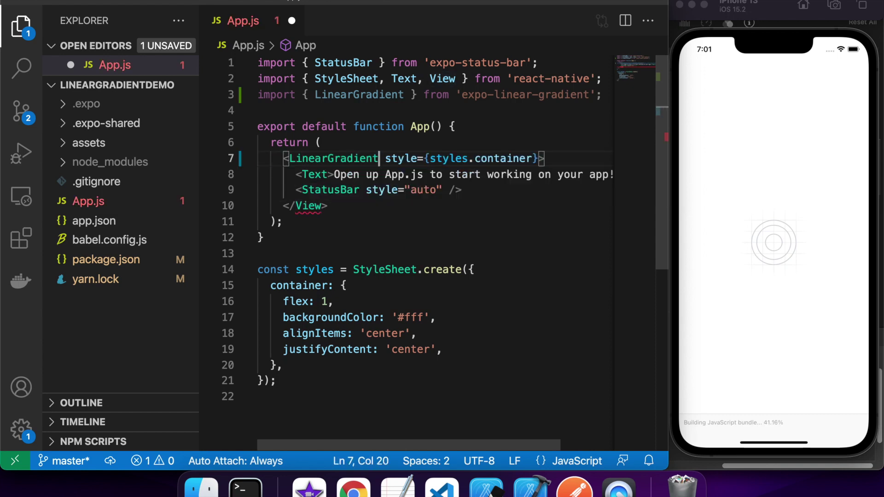
double_click(309, 207)
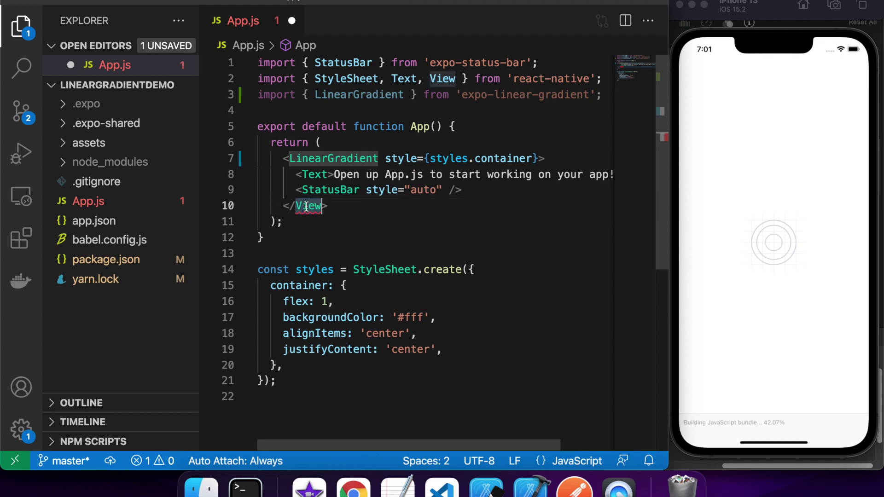
text(Lina)
key(Tab)
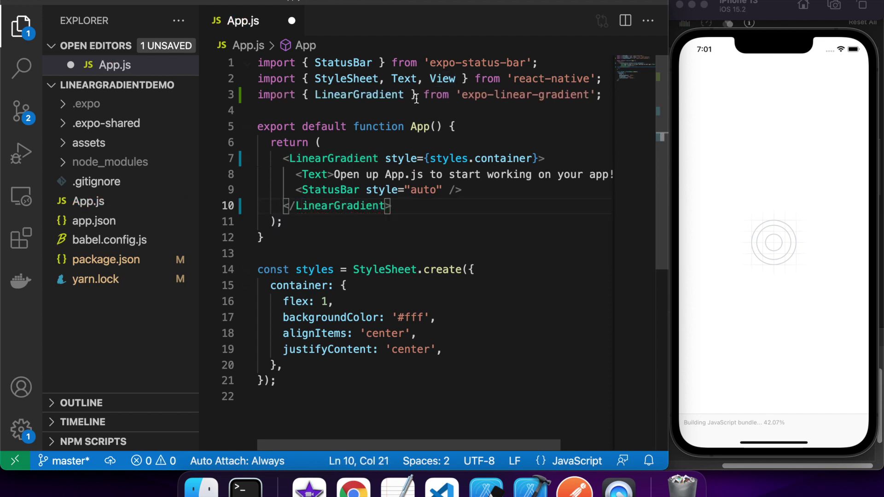
Remove the unused View entry from the react-native import on line 2
drag(418, 78, 456, 82)
key(BackSpace)
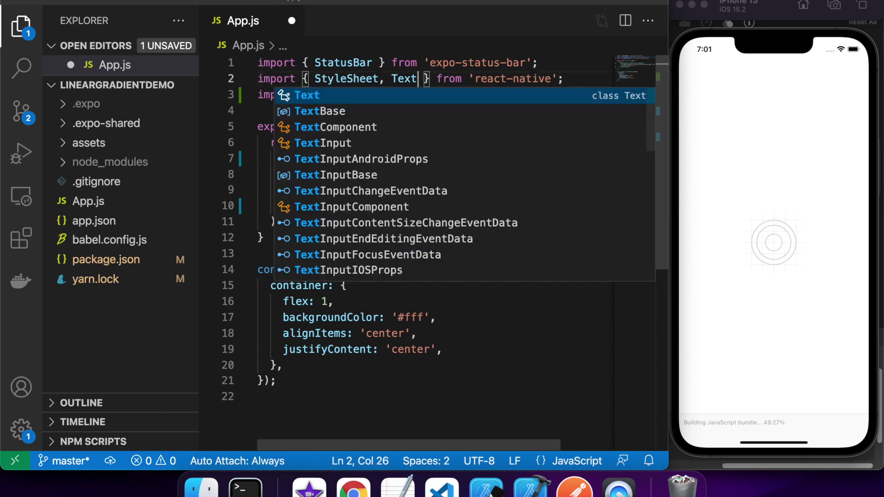
key(Escape)
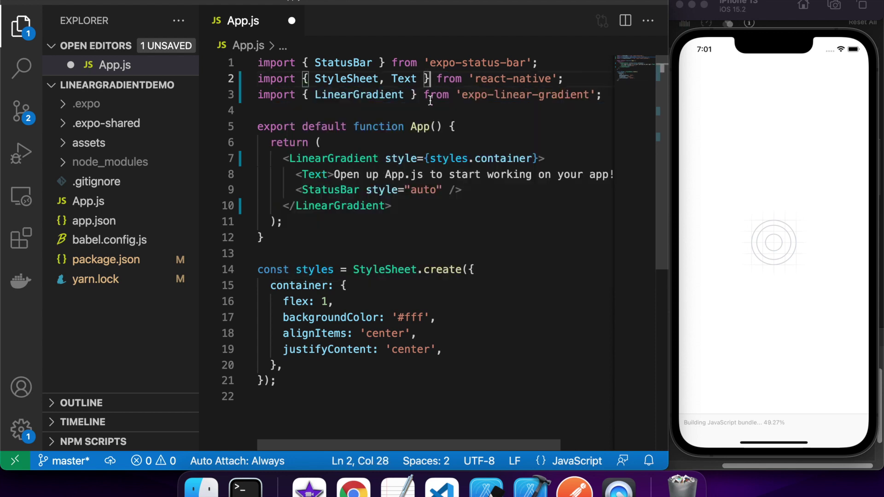
key(BackSpace)
key(BackSpace)
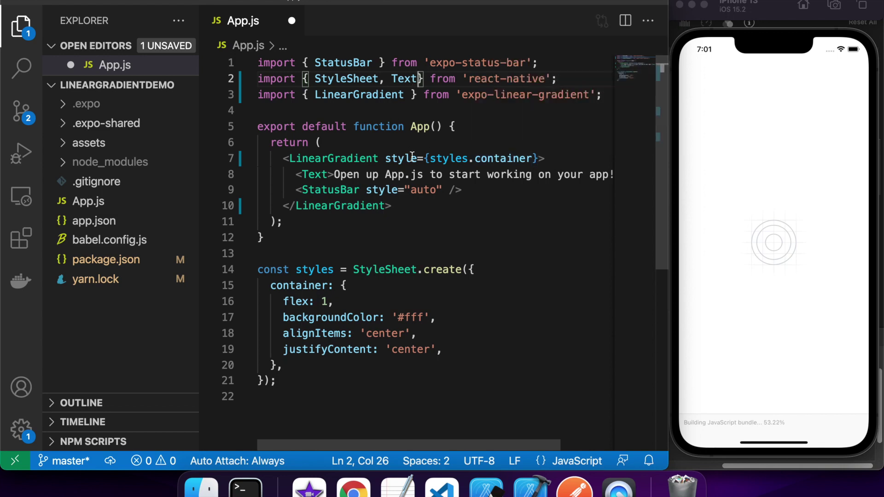
Put the style attribute and the closing bracket of LinearGradient on their own lines
click(386, 158)
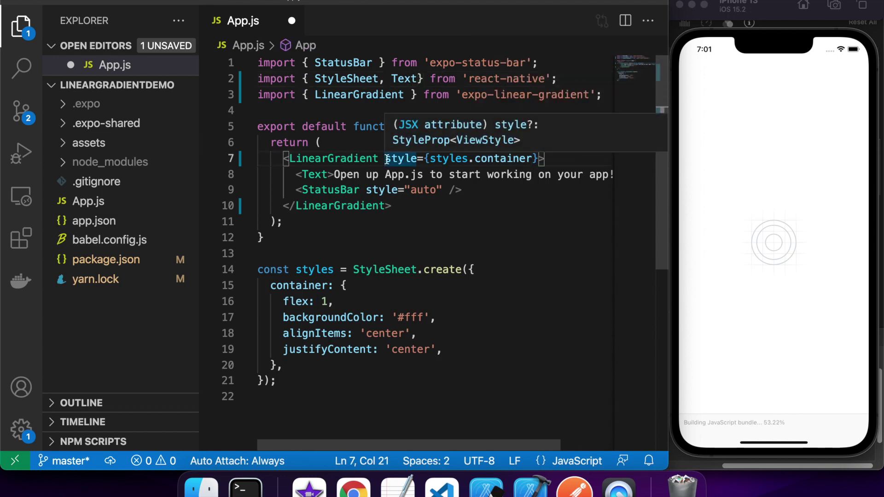
key(Return)
key(Tab)
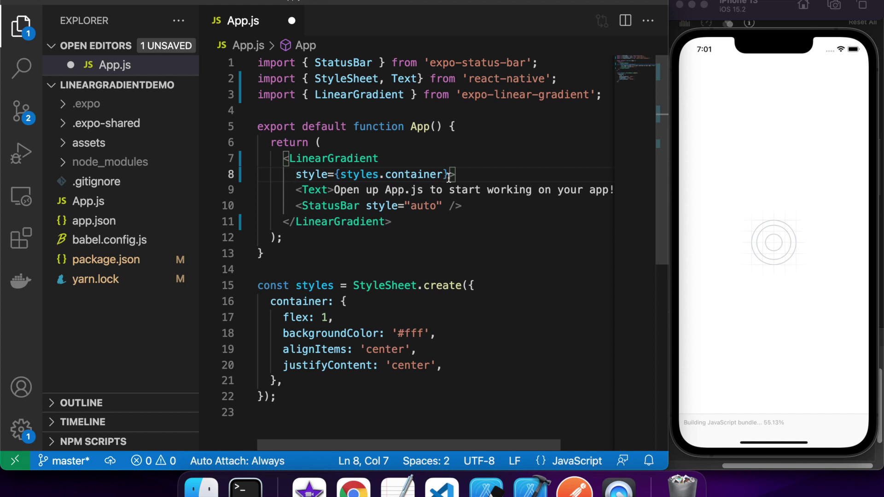
click(437, 174)
key(Return)
key(shift+Tab)
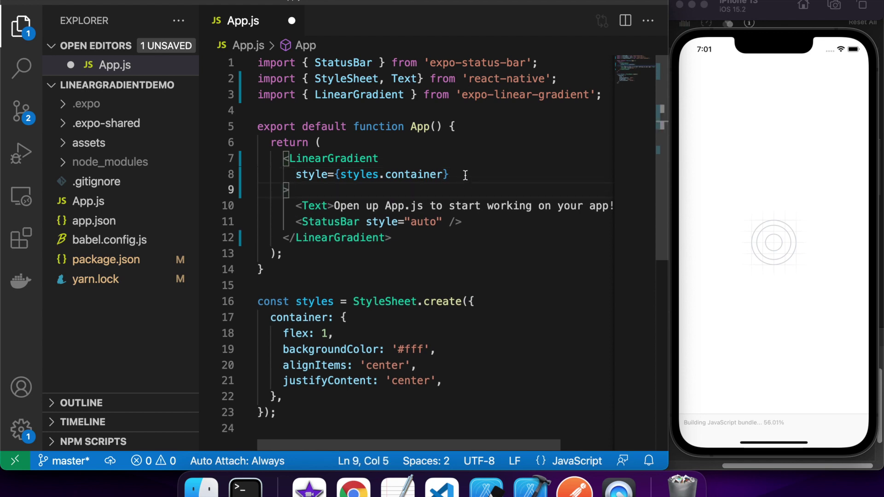
click(465, 175)
key(Return)
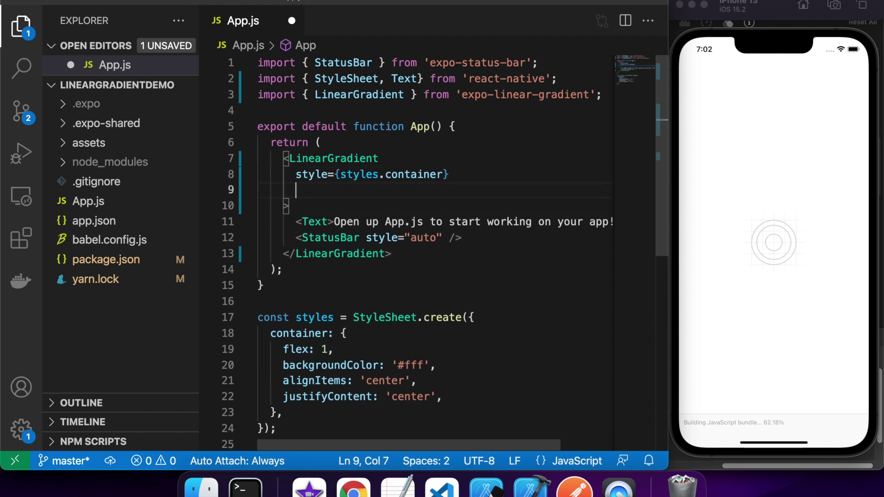
text(co)
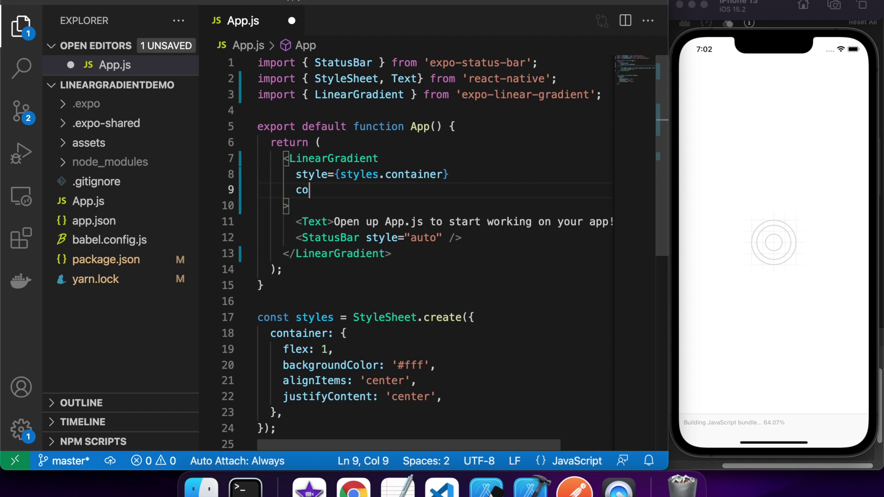
text(l)
Add colors={["#ffffff", "#000000"]} and save to preview the white-to-black gradient
key(Return)
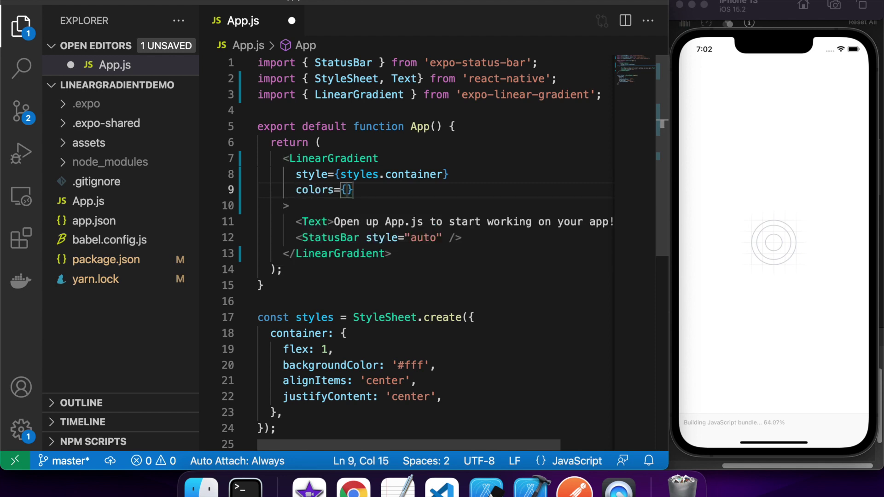
text([)
text(")
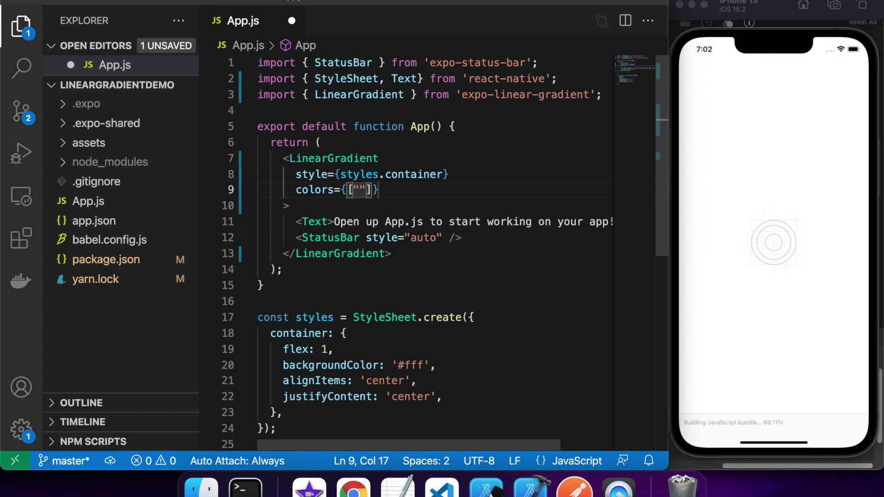
text(#ffffff)
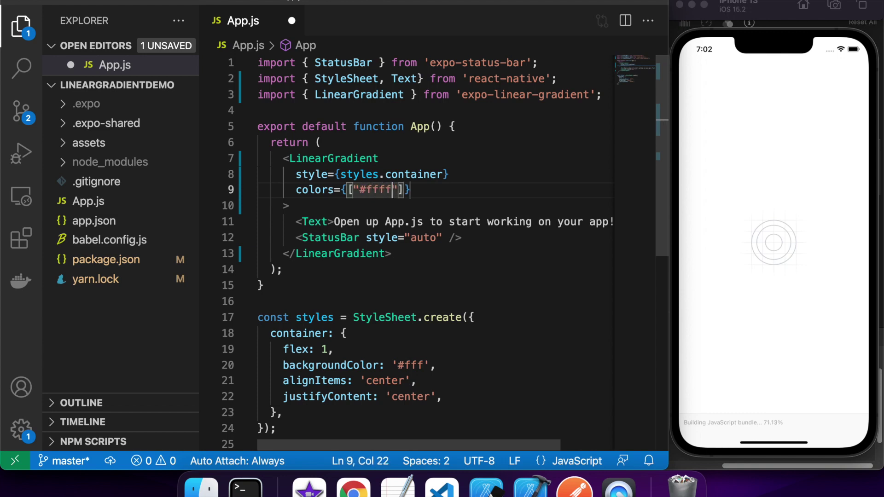
text(", )
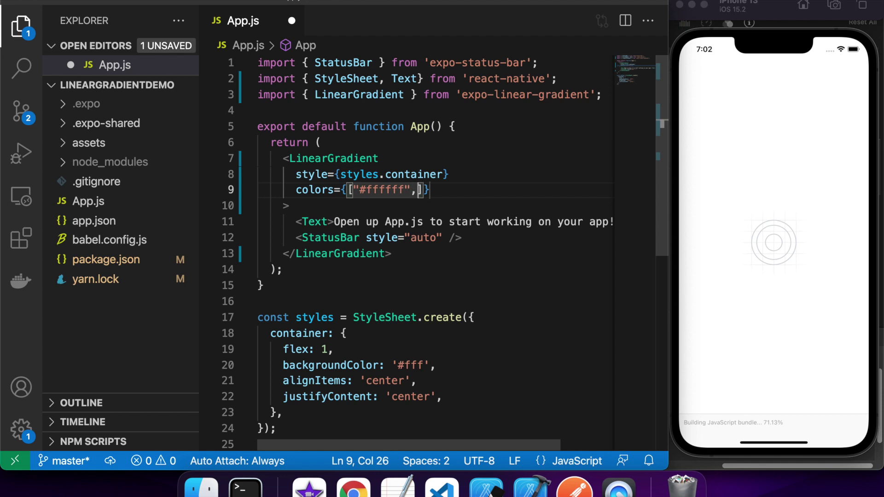
text(")
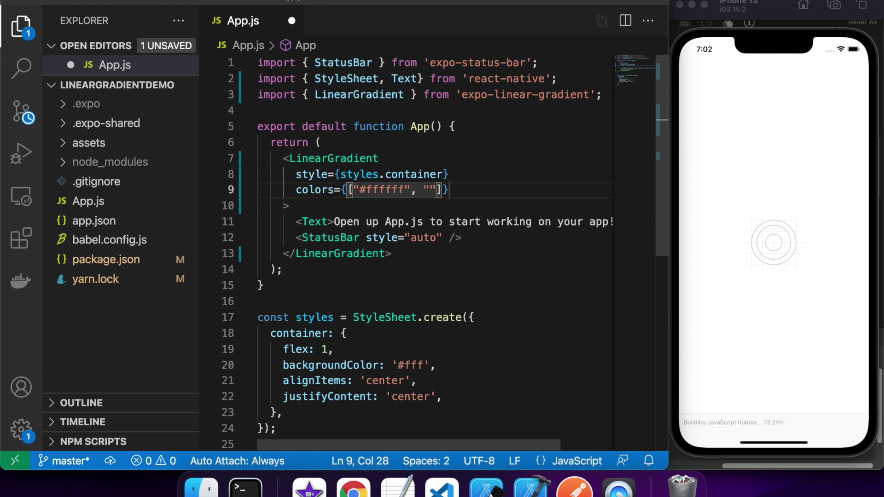
text(#000000)
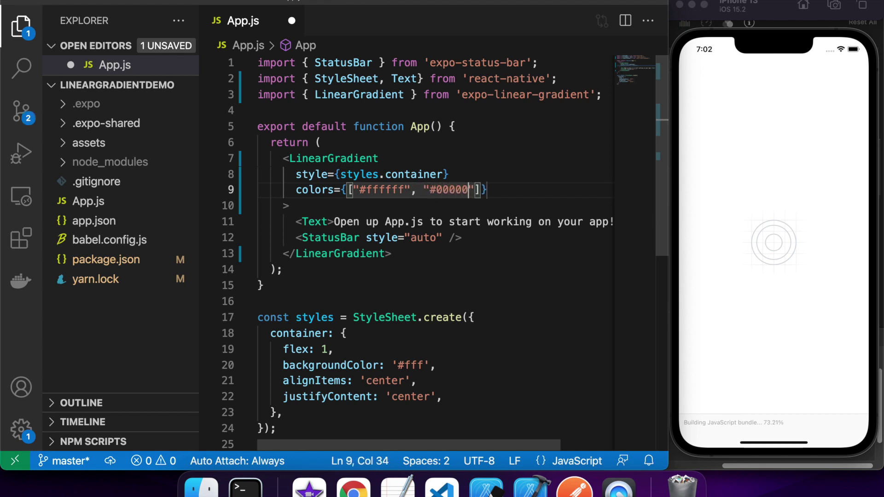
key(Right)
key(Right)
key(super+s)
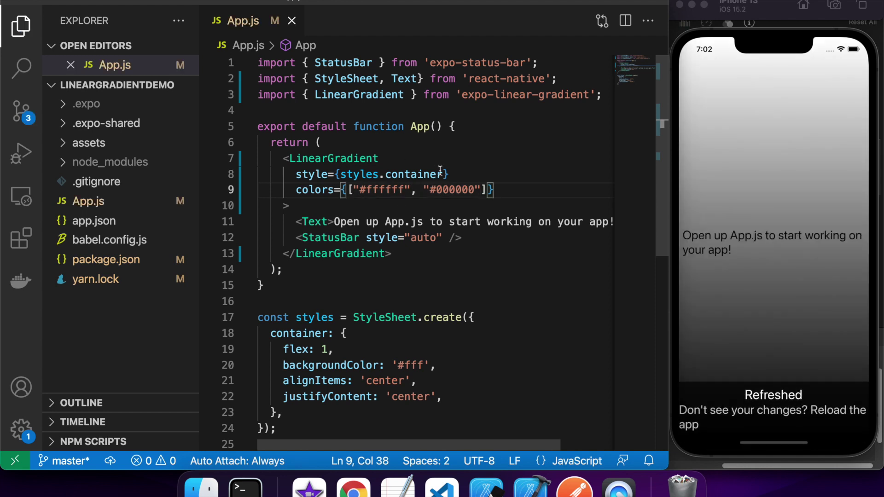
click(422, 174)
click(418, 189)
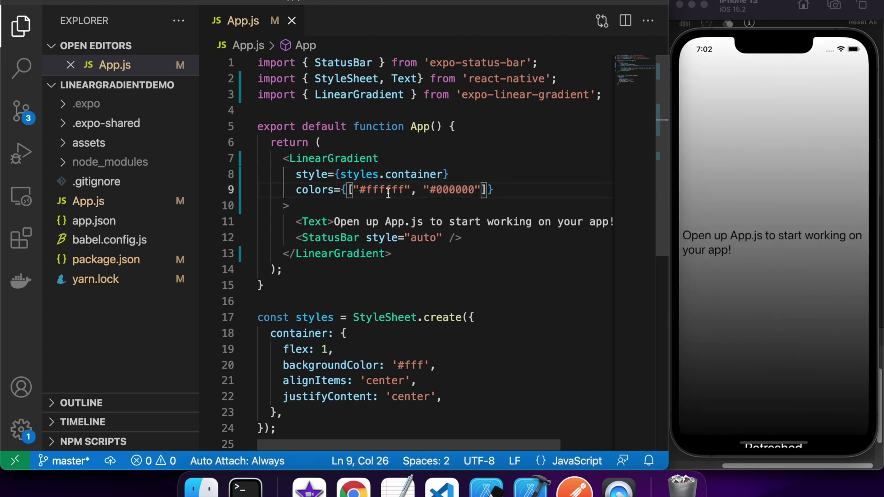
click(493, 189)
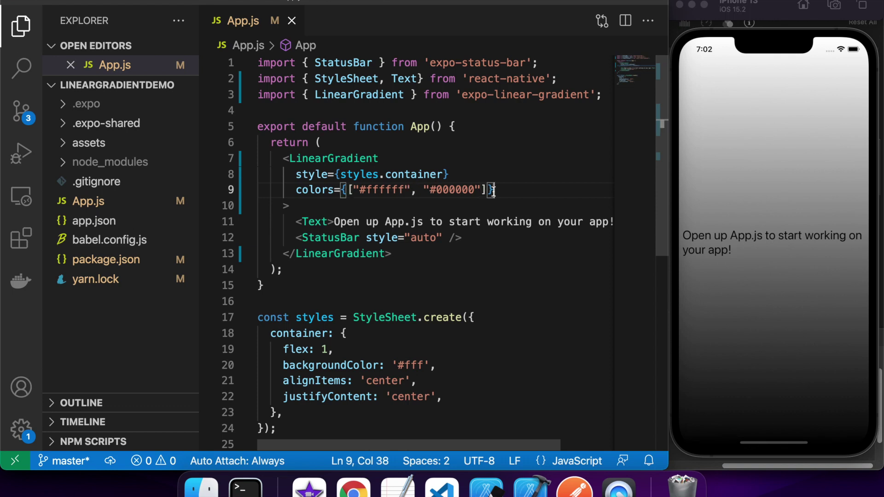
key(Return)
text(start)
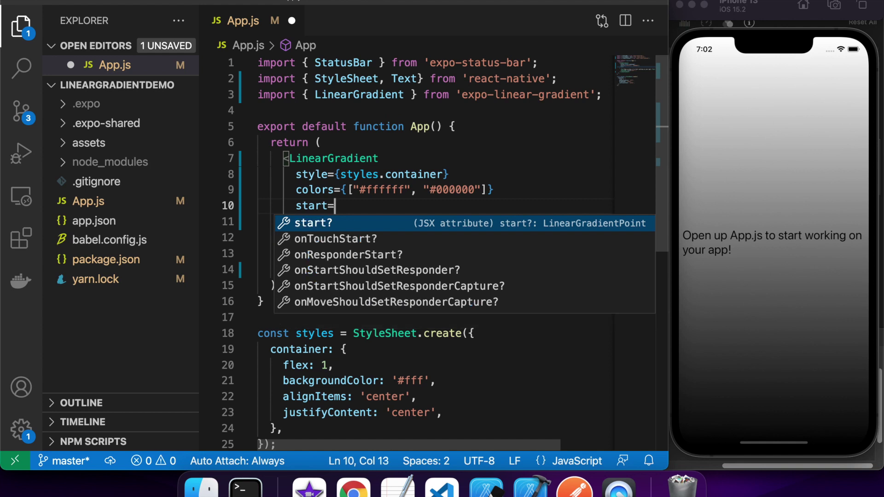
text(={{)
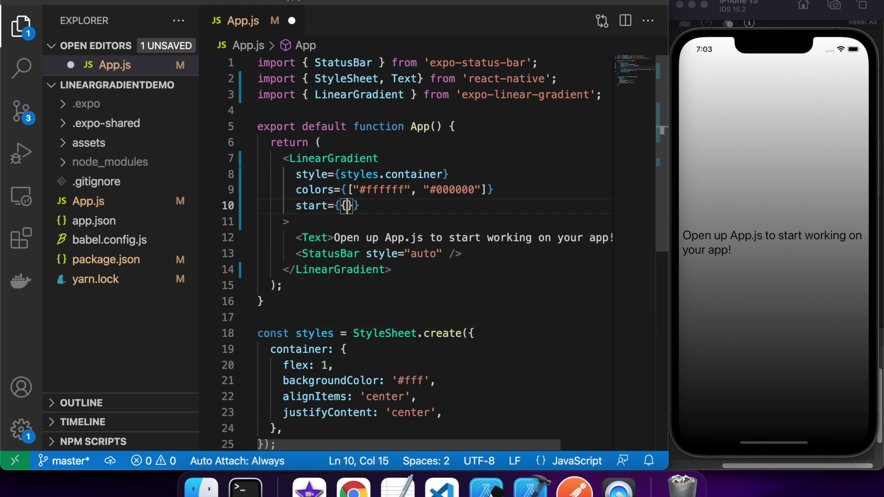
text(x)
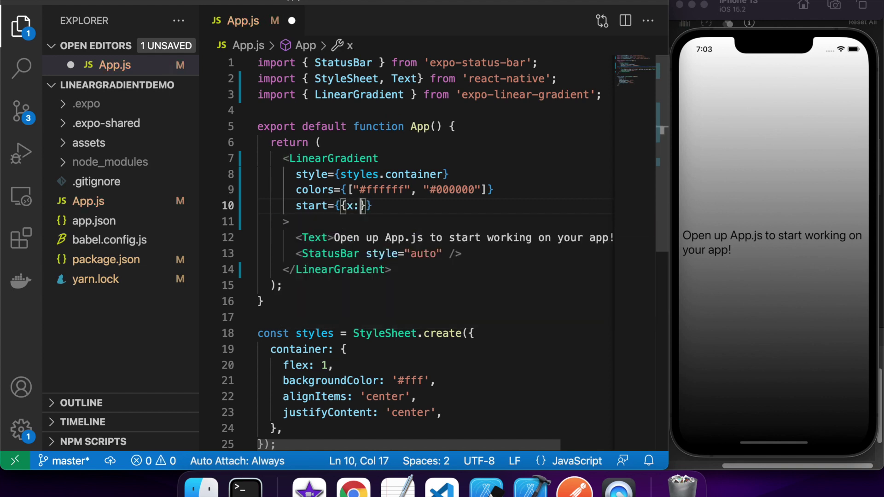
text(: 0)
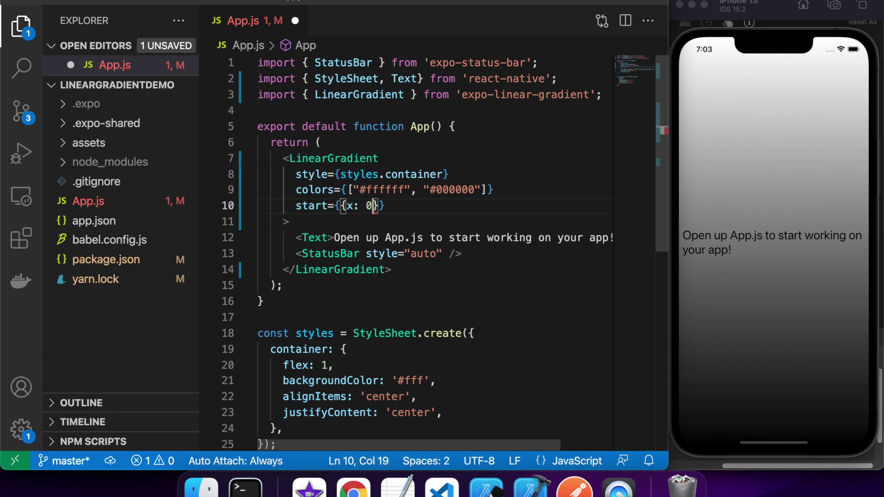
text(, y)
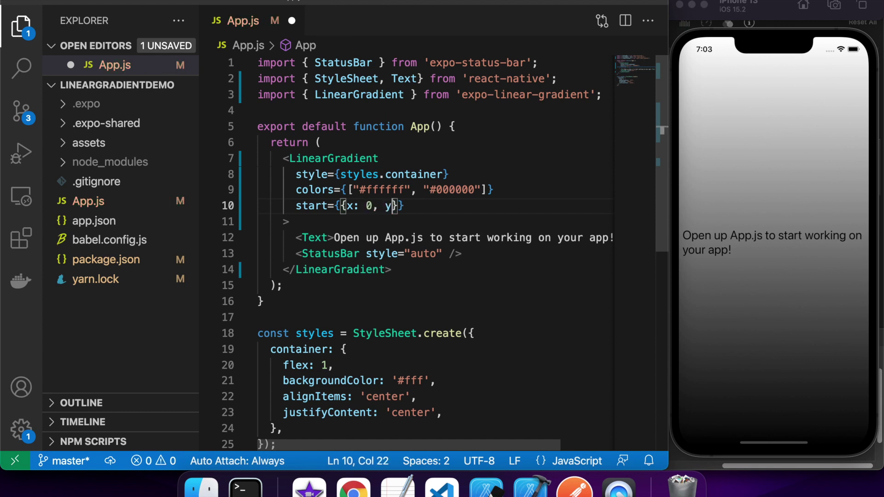
text(: 0)
Add start={{x: 0, y: 0}} and end={{x: 1, y: 1}} props and save for a diagonal preview
key(End)
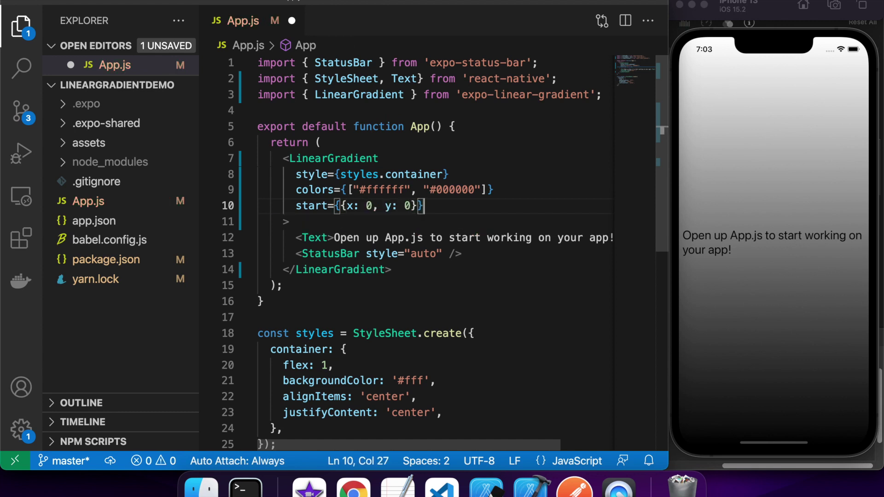
key(Return)
text(end=)
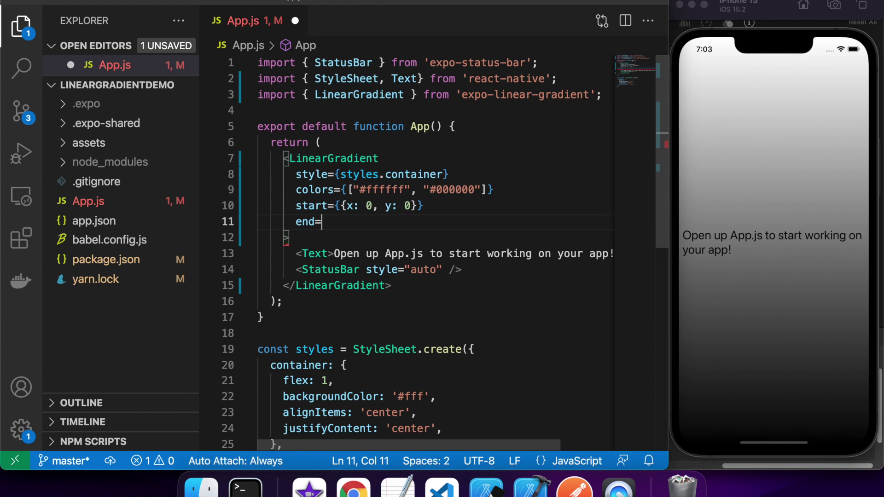
text({{)
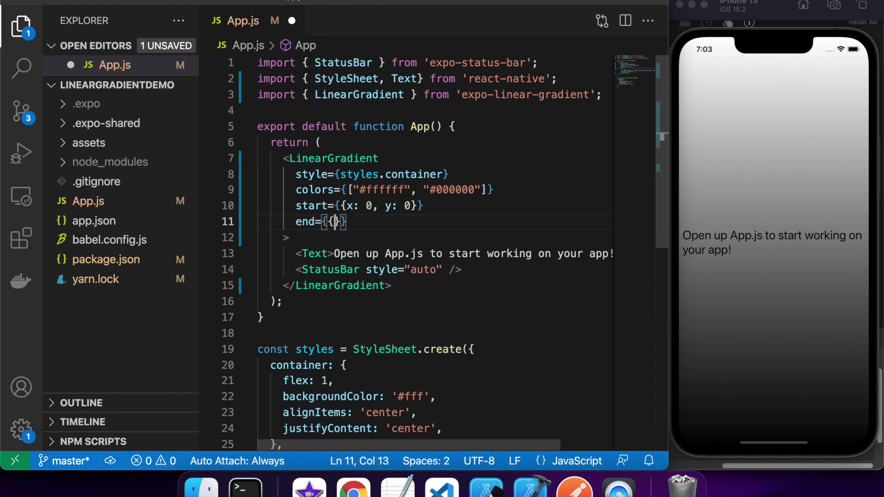
text(x)
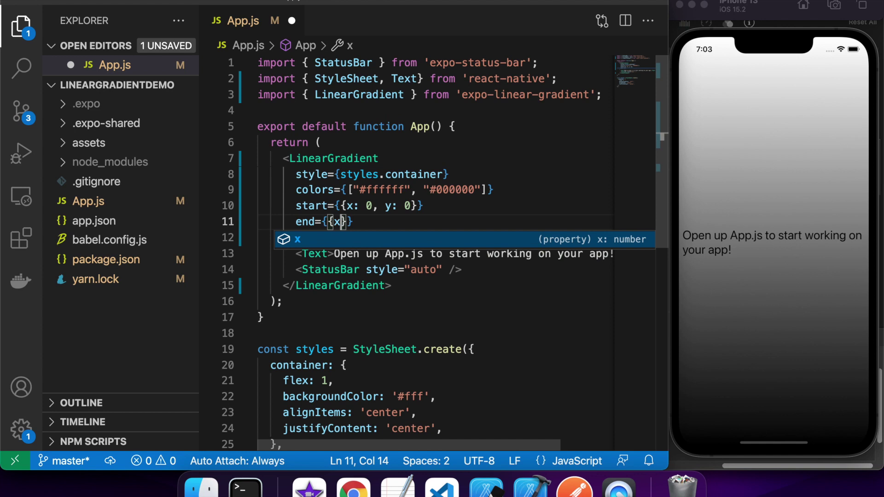
text(:)
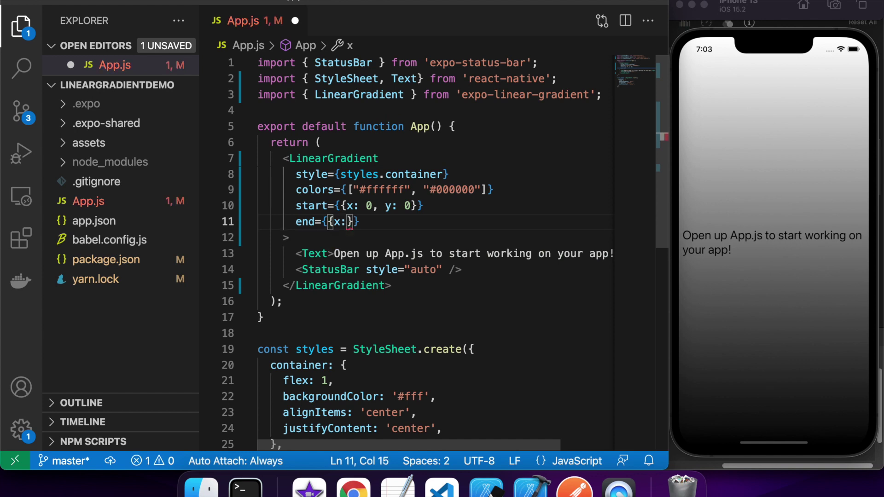
text( 1,)
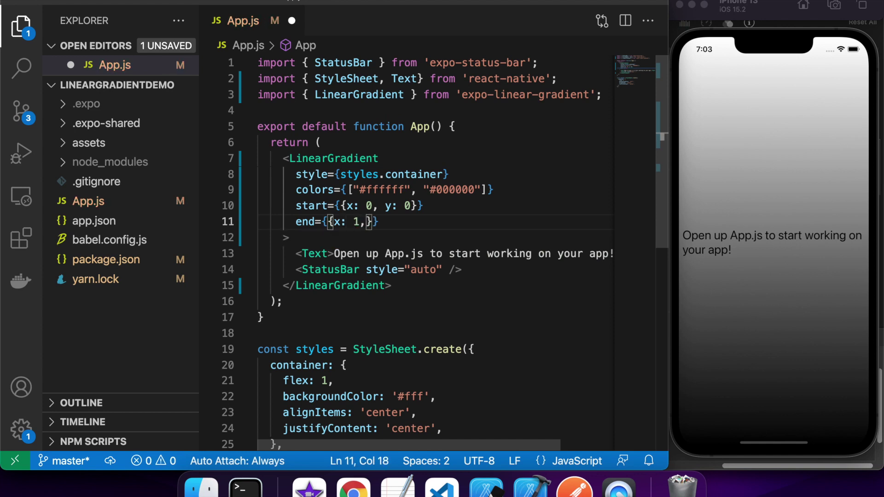
text( y)
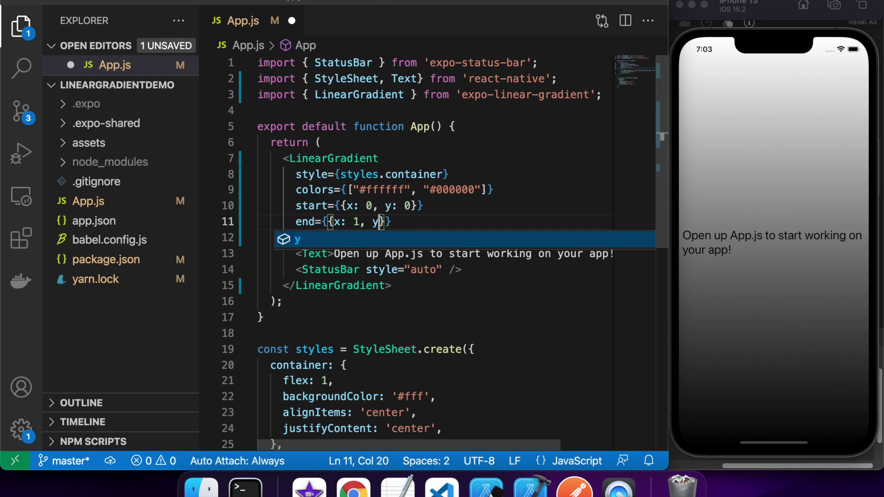
text(: 1)
key(super+s)
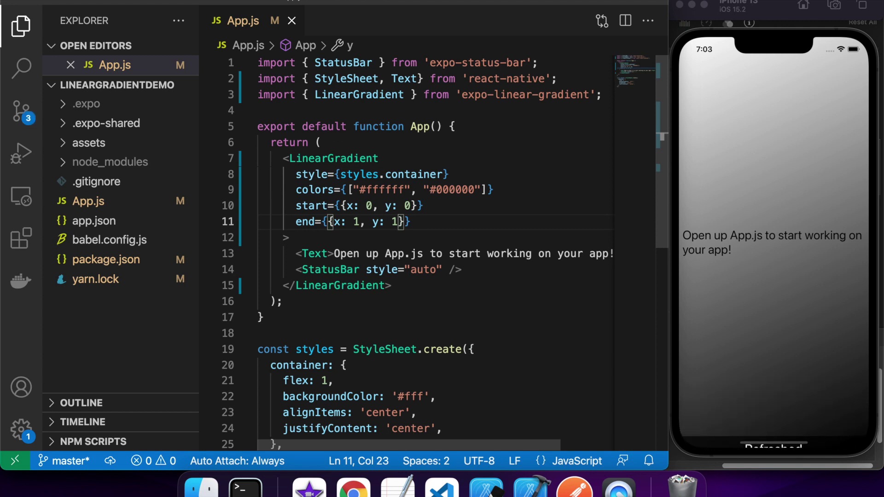
click(374, 206)
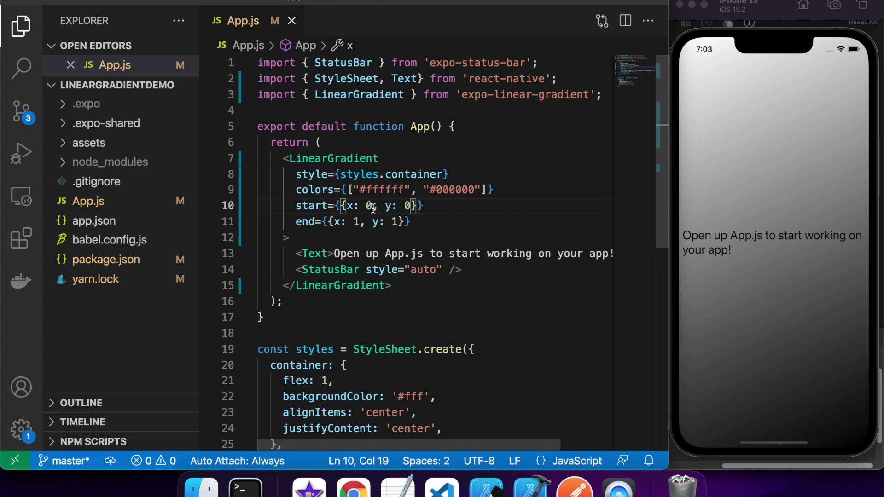
Change the start y to 0.5 and preview it, then change it to 0.8
click(412, 206)
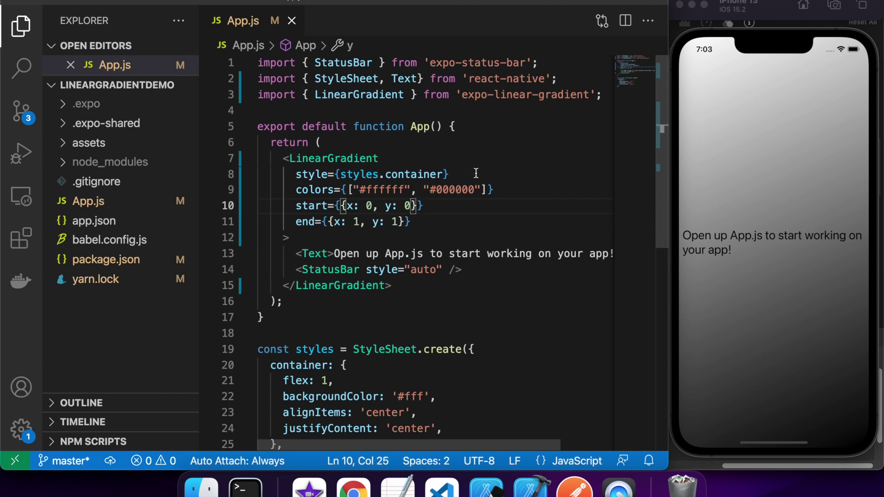
text(.5)
key(super+s)
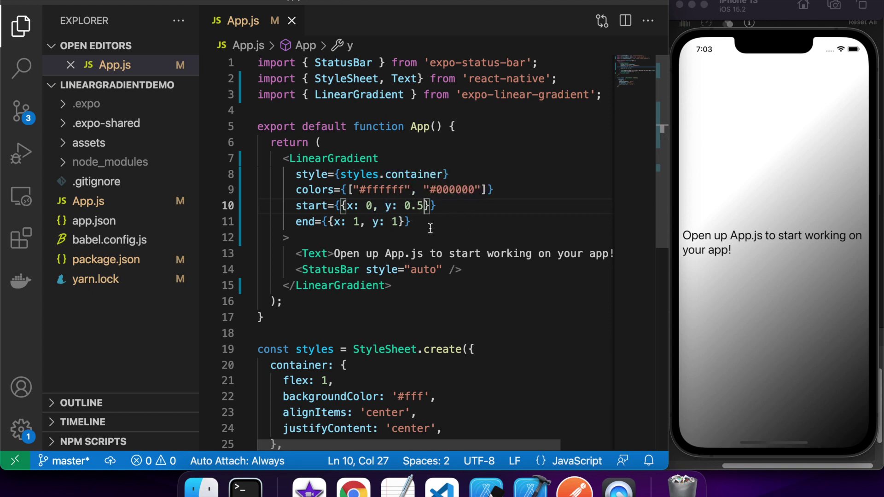
key(BackSpace)
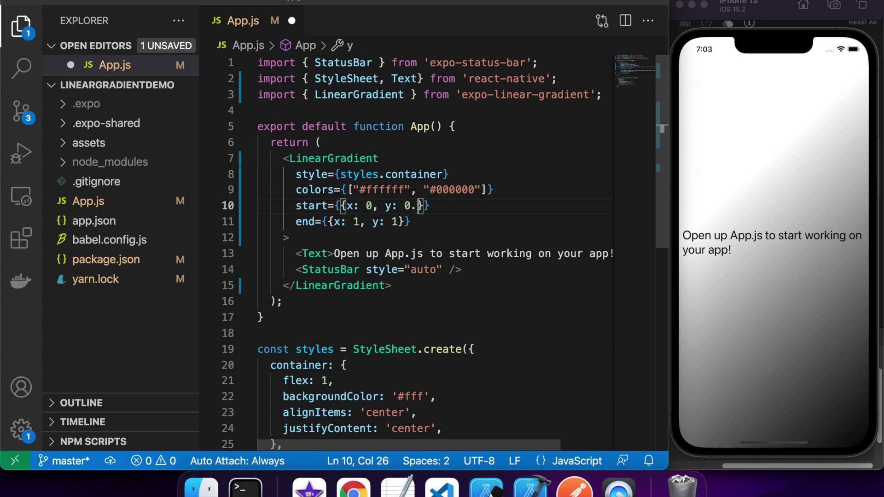
text(8)
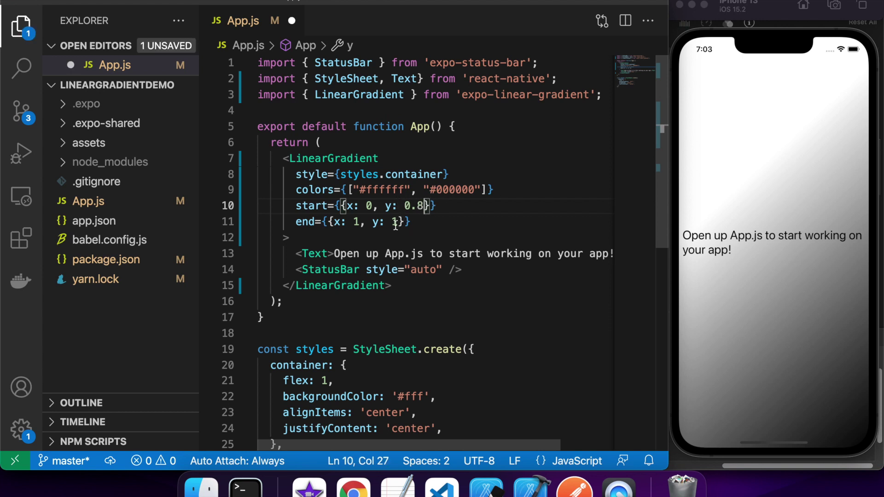
Change the end x from 1 to 0 and save so only the bottom darkens
click(398, 223)
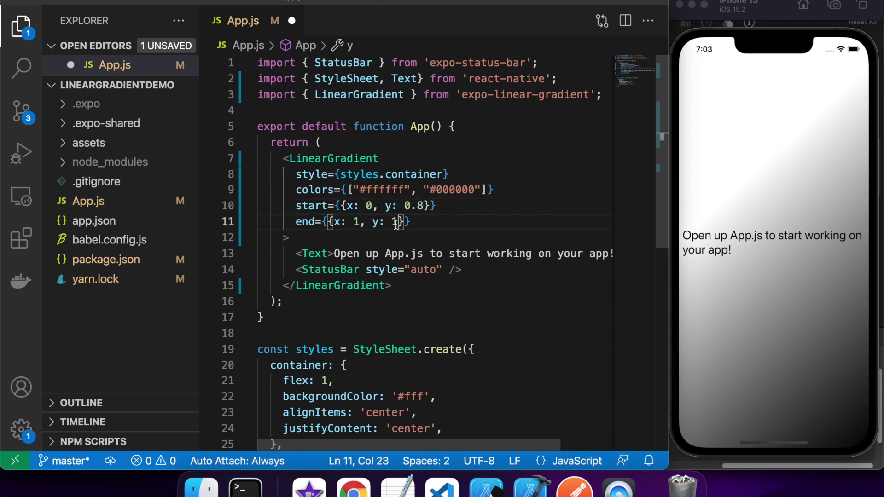
click(437, 174)
click(363, 221)
key(BackSpace)
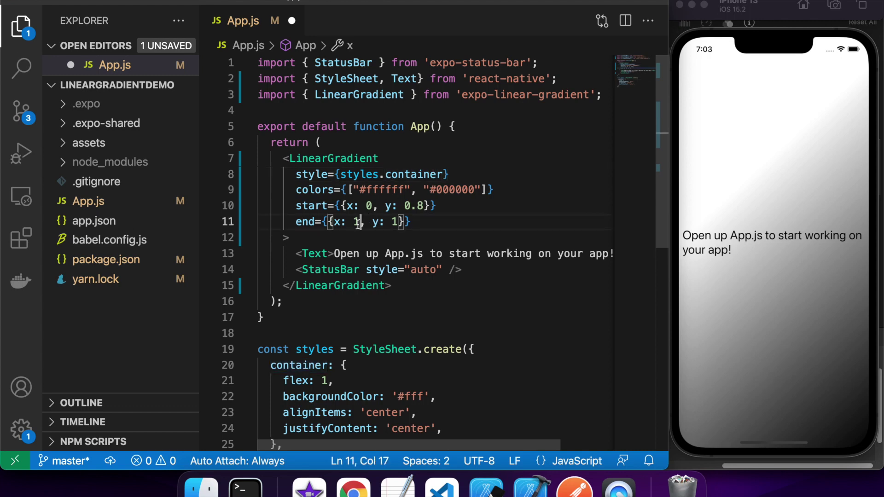
text(0)
key(ctrl+s)
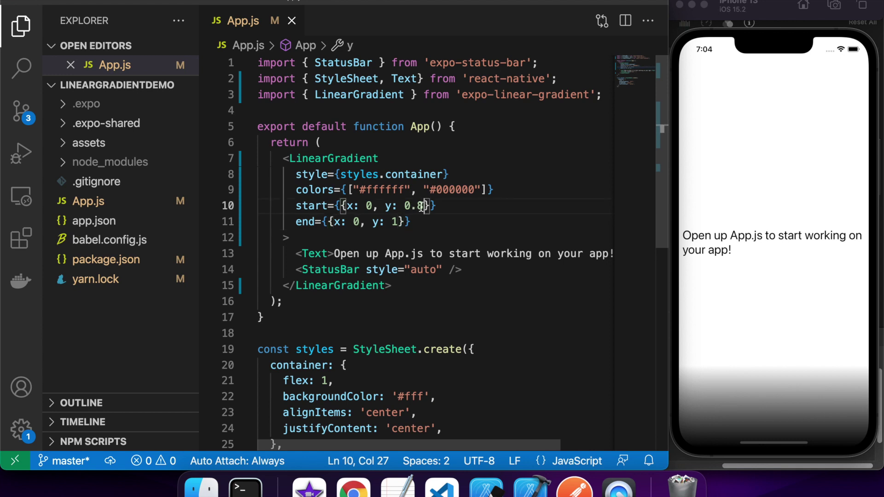
drag(423, 206, 403, 206)
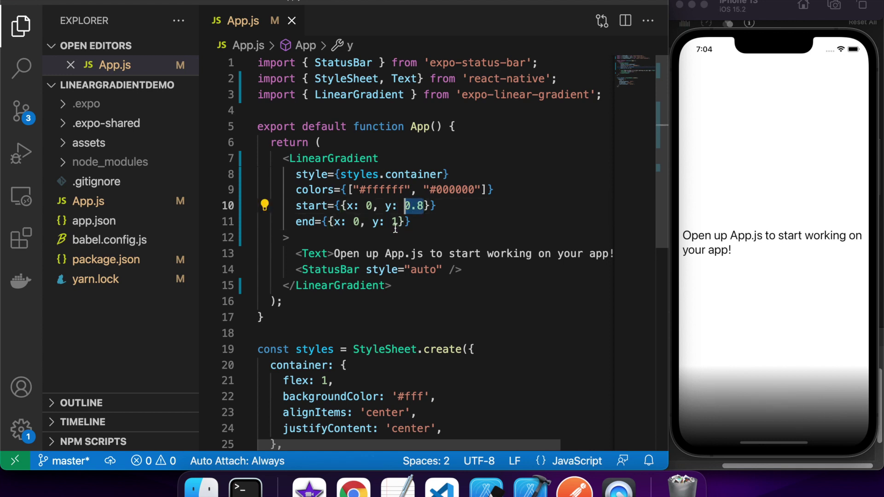
Try an end y of 0.8 and preview it, then restore the end y to 1
double_click(395, 222)
text(0)
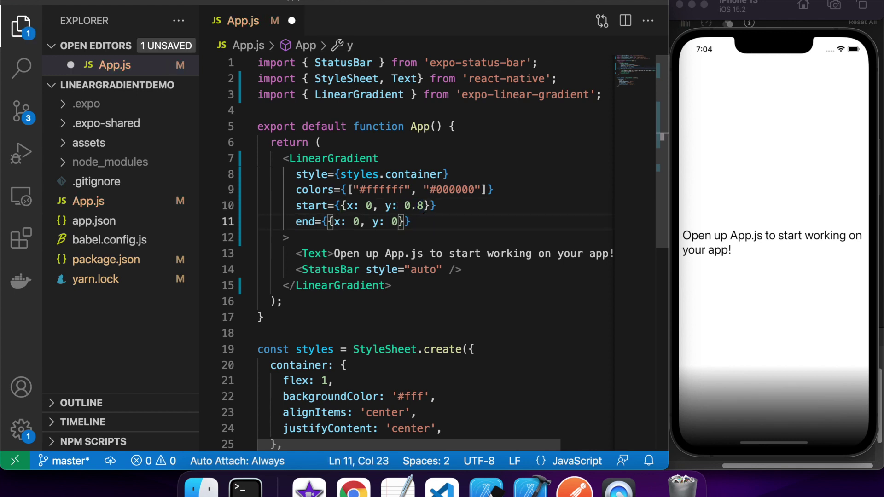
text(.8)
key(super+s)
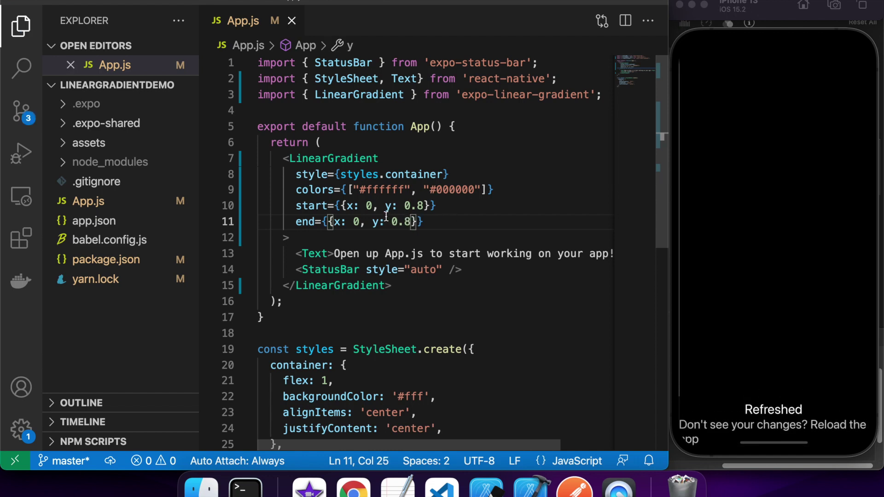
key(BackSpace)
key(BackSpace)
key(BackSpace)
text(1)
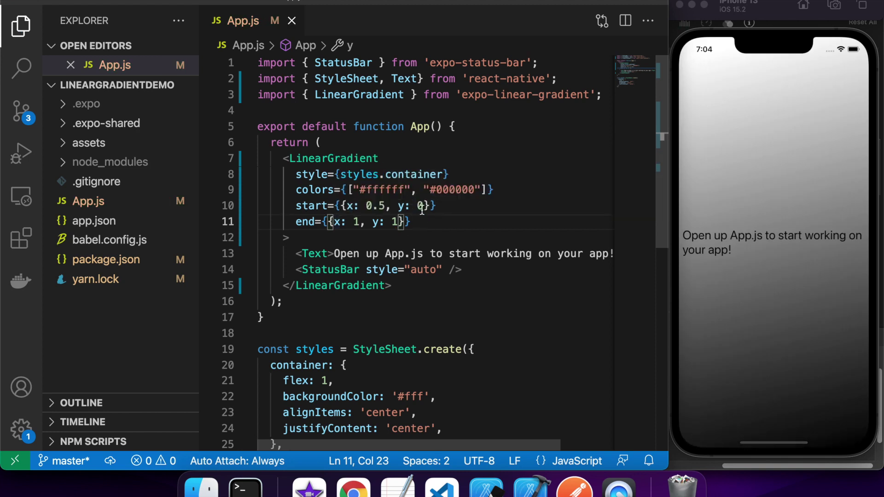
Set the start point to x 0.5, y 0.5, previewing a 0.2 start y along the way
click(422, 208)
text(.2)
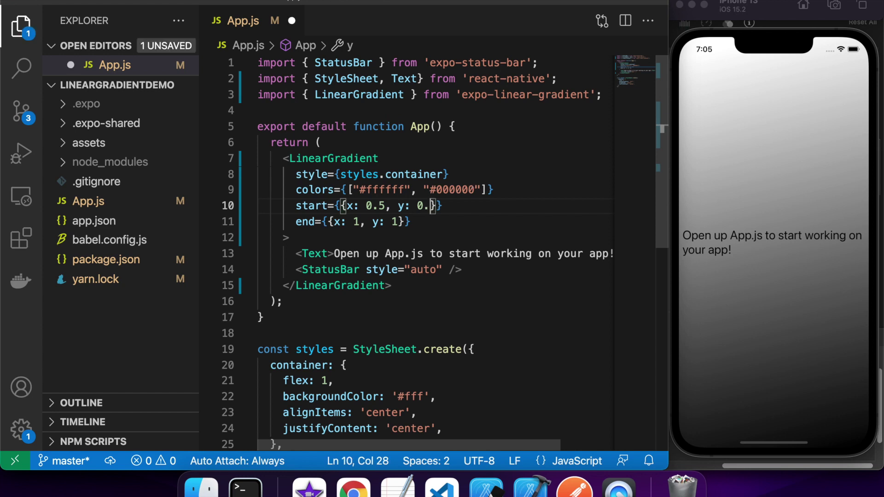
text(2)
key(super+s)
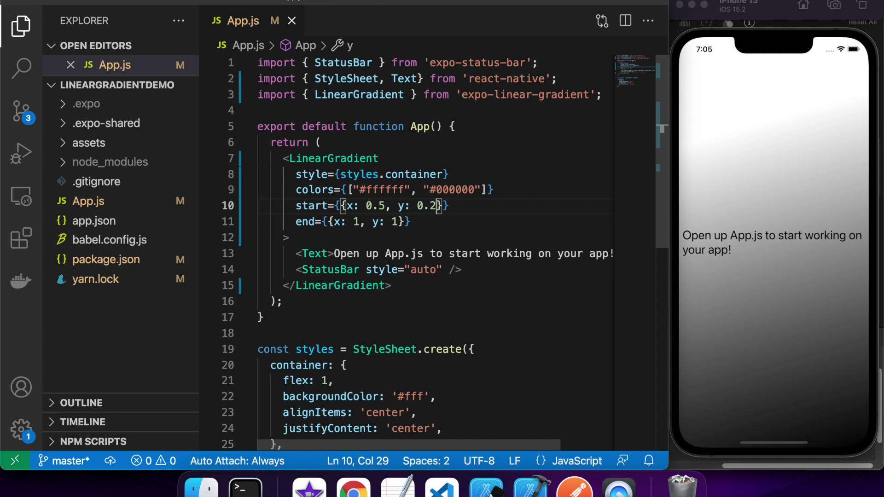
key(BackSpace)
text(5)
key(super+s)
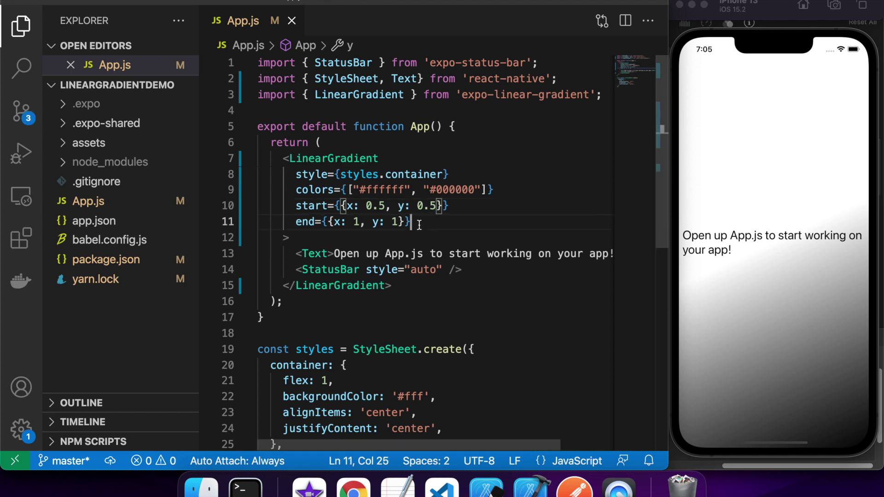
drag(413, 222, 302, 207)
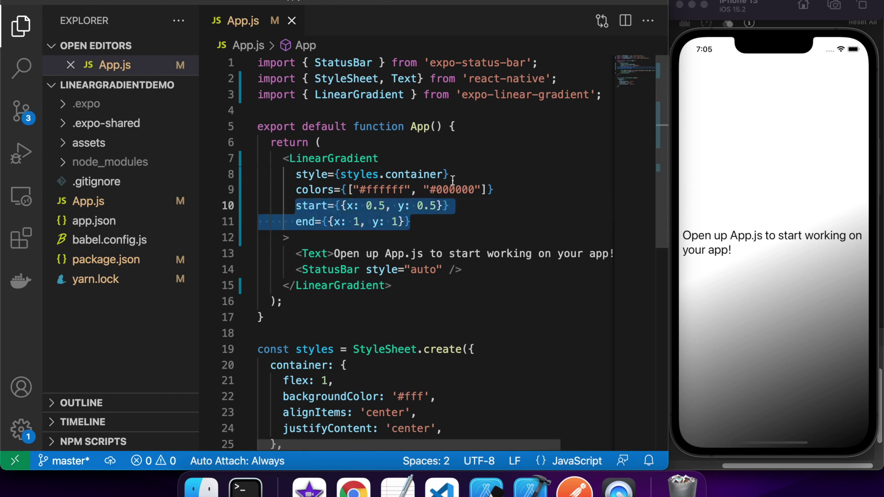
Delete the start and end prop lines and save App.js
click(414, 190)
click(416, 190)
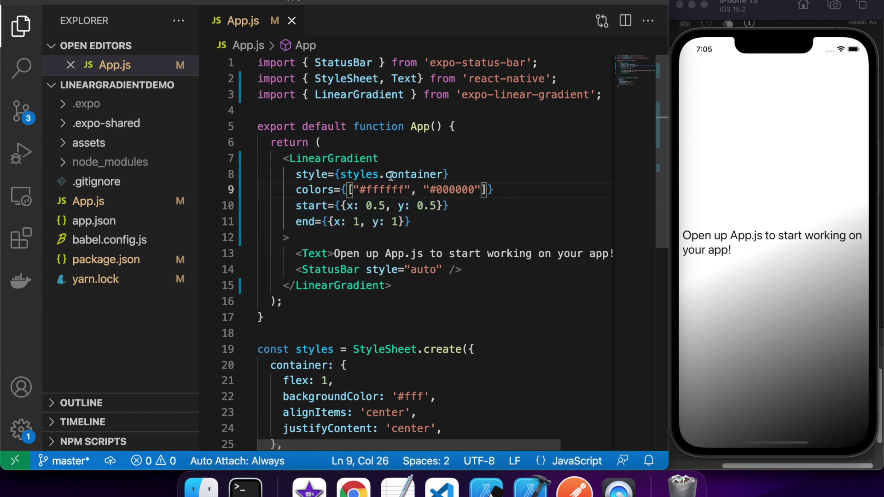
click(423, 222)
drag(412, 223, 296, 206)
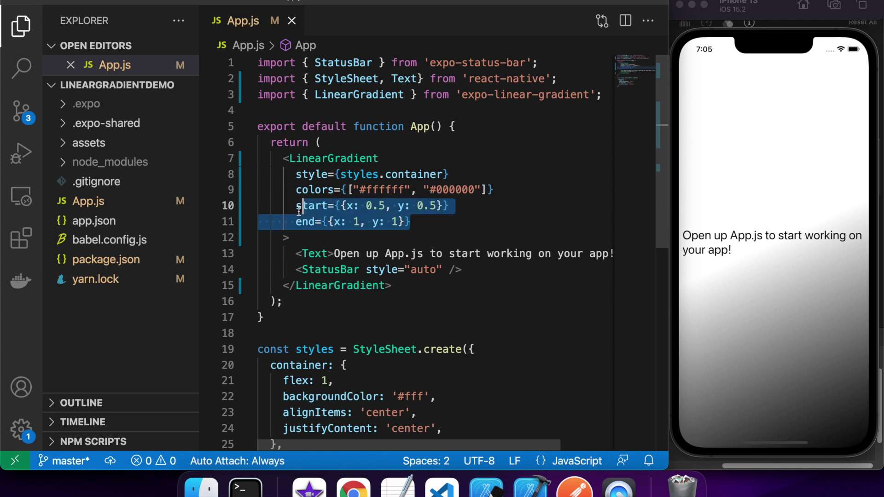
key(BackSpace)
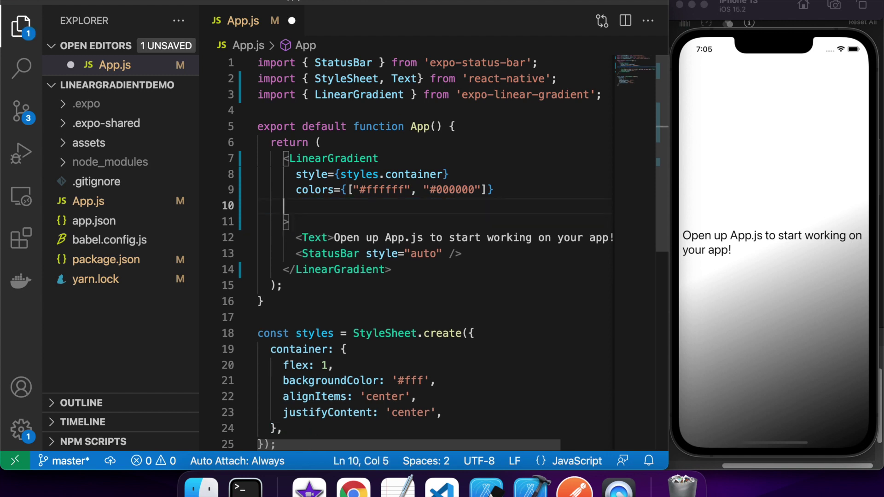
key(BackSpace)
key(BackSpace)
key(BackSpace)
key(BackSpace)
key(super+s)
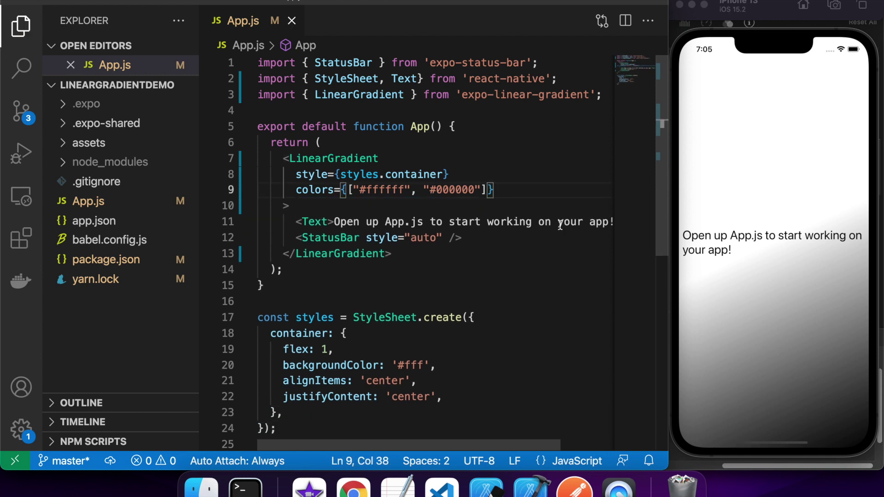
Add an empty line after the colors prop, erasing a partly typed prop name
key(Return)
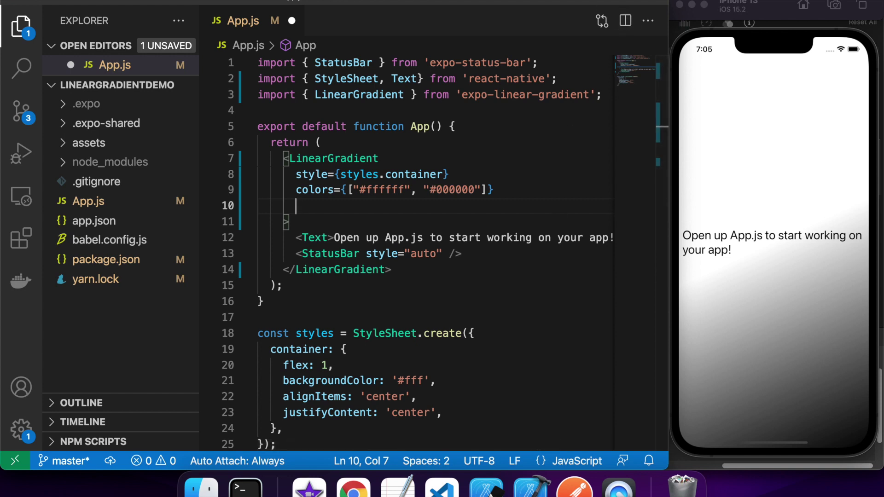
text(s)
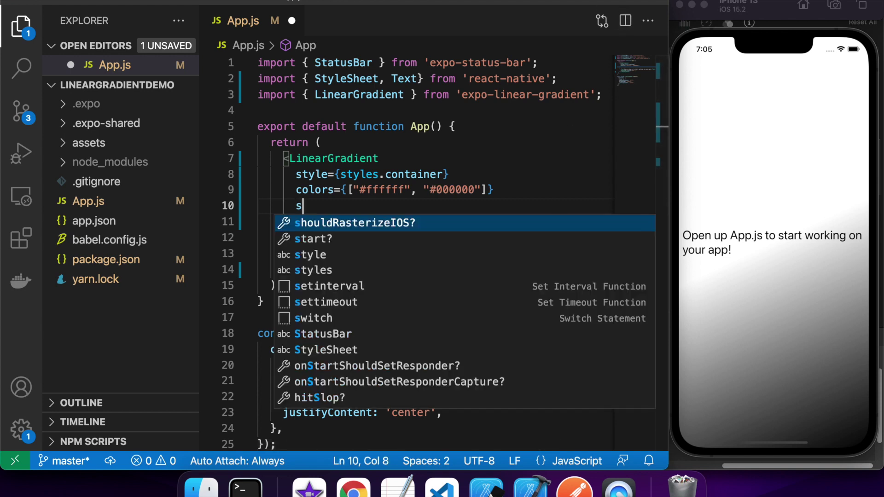
text(t)
key(BackSpace)
key(BackSpace)
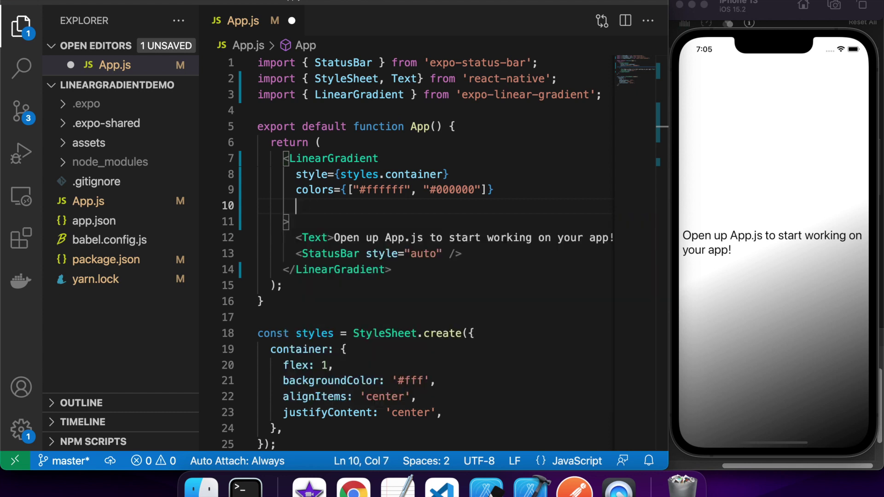
click(420, 191)
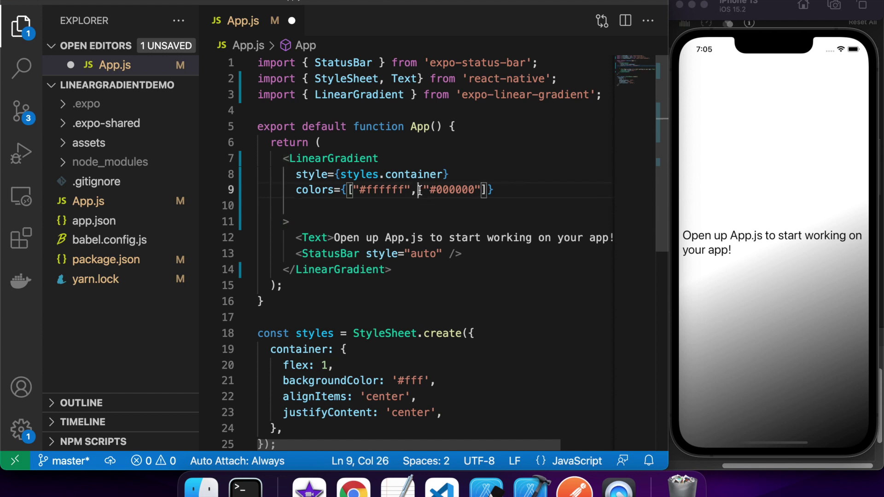
Change the colors array to ["#ff0000", "#00ff00", "#0000ff"] and save to preview it
click(381, 191)
drag(380, 191, 406, 191)
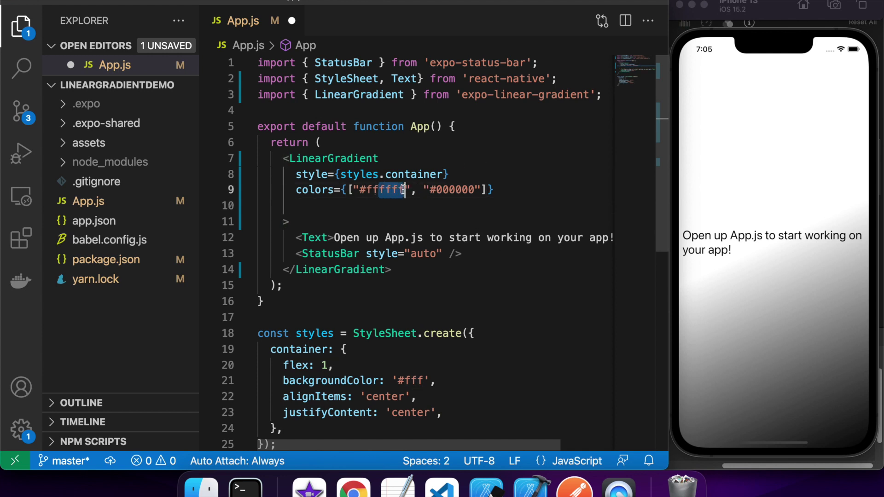
text(0000)
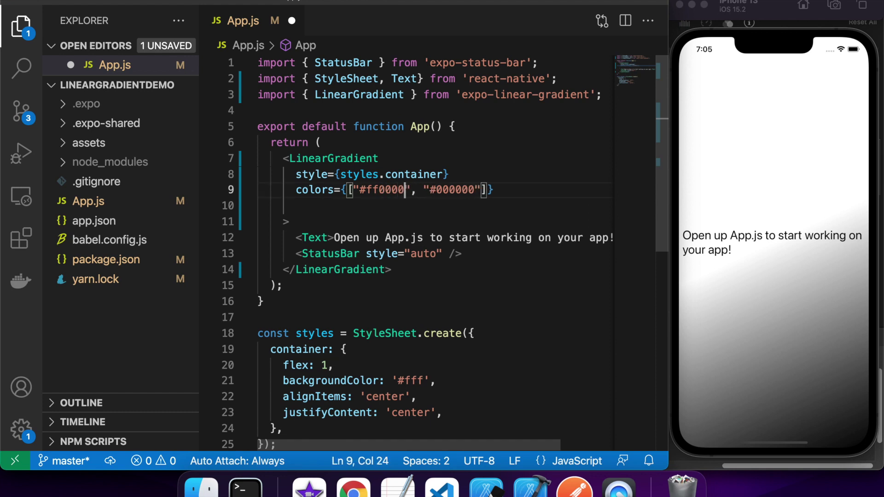
key(Right)
text(, ")
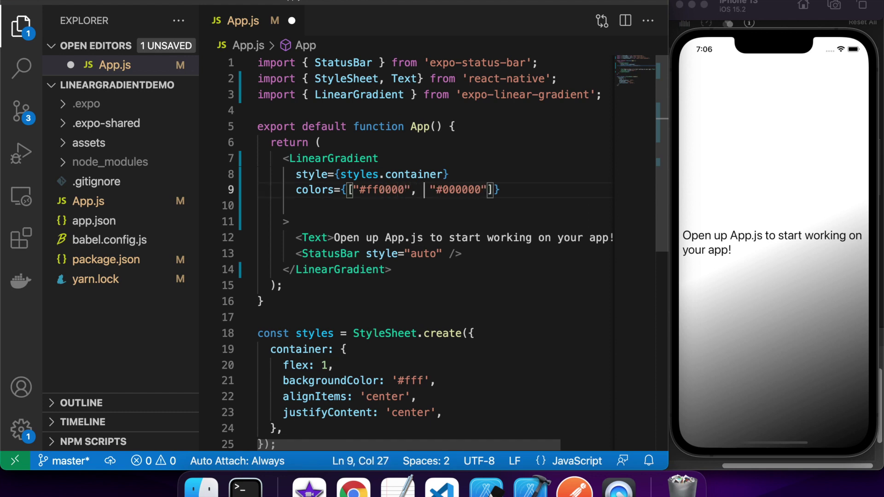
text(#)
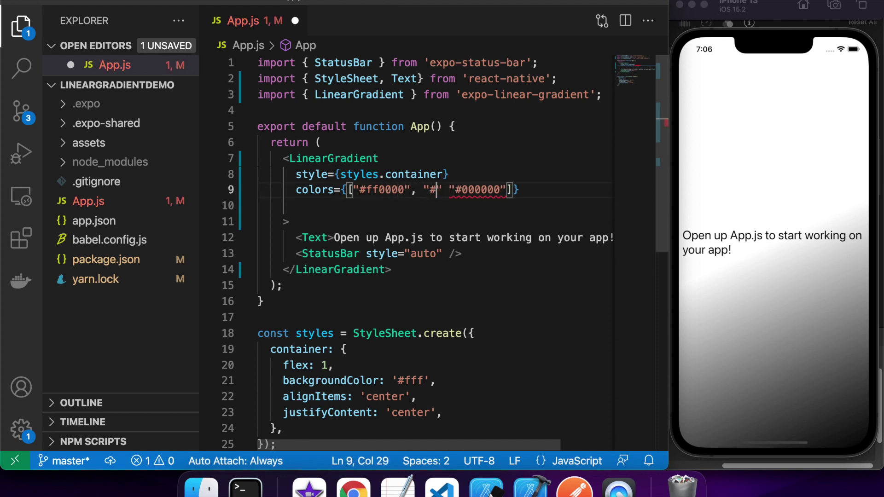
text(00ff)
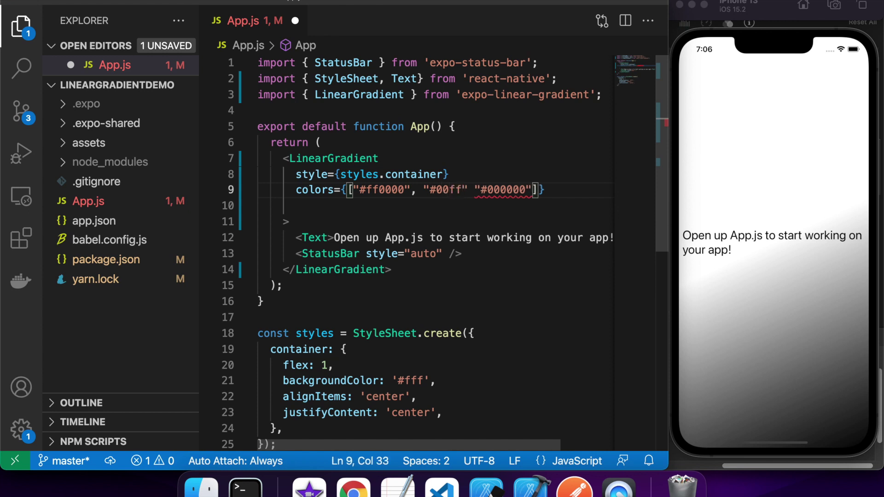
text(00)
key(Right)
key(Right)
key(Right)
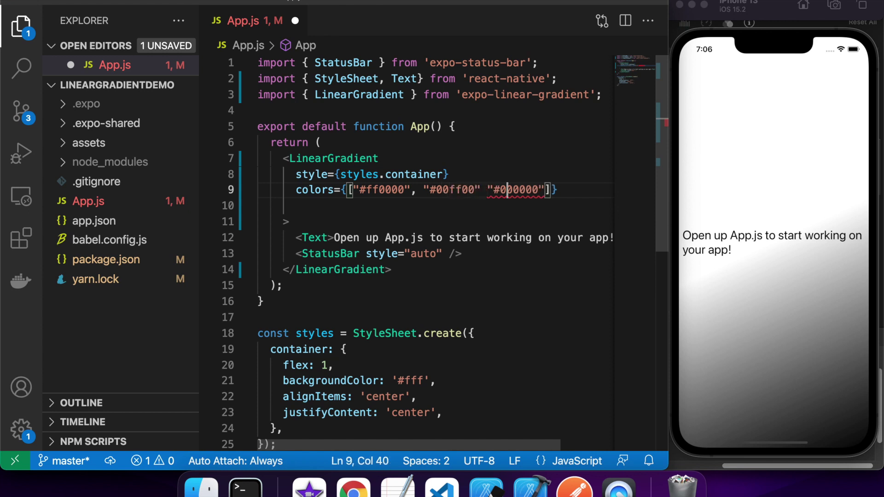
key(Left)
key(Left)
key(Left)
text(,)
key(Right)
key(Right)
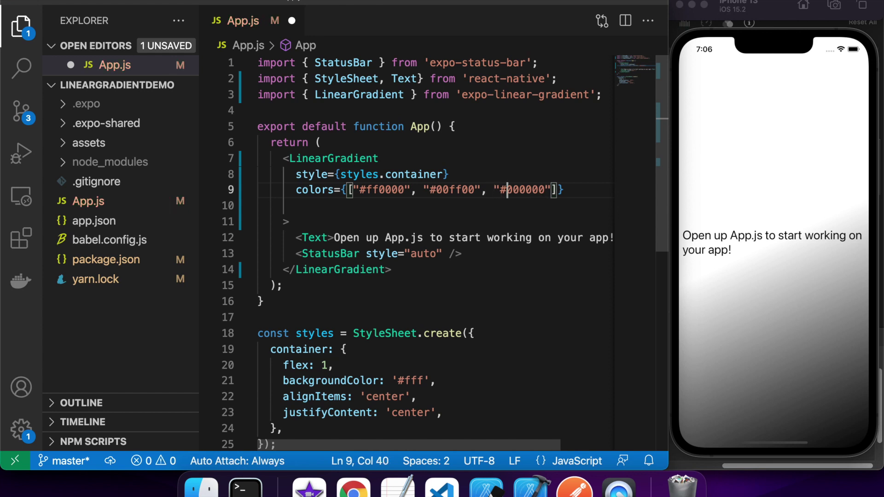
key(shift+Right)
key(shift+Right)
key(shift+Right)
key(BackSpace)
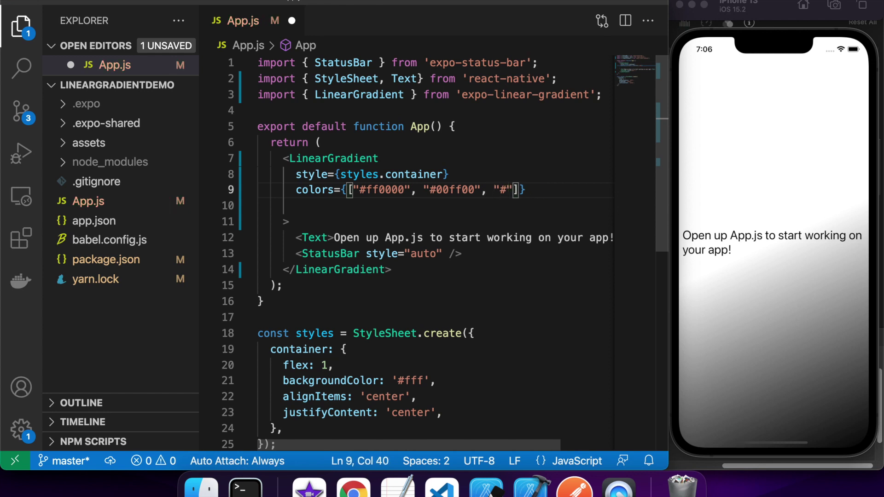
text(0000ff)
key(super+s)
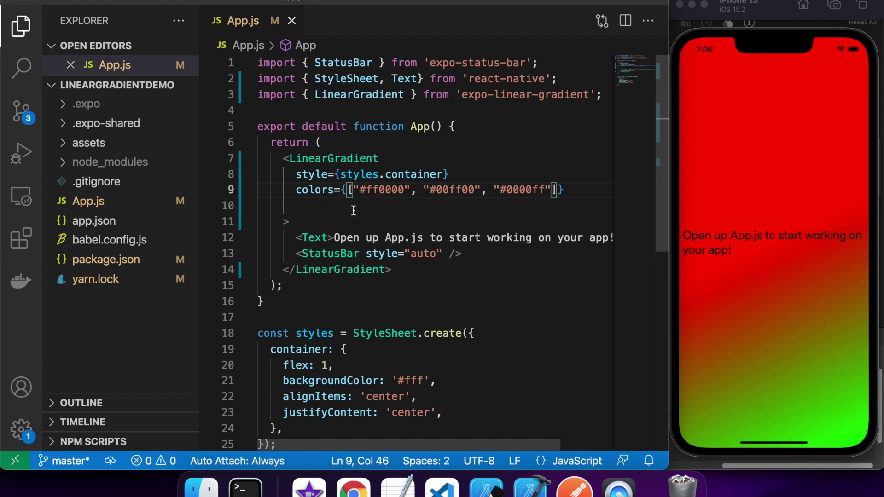
click(352, 209)
text(st)
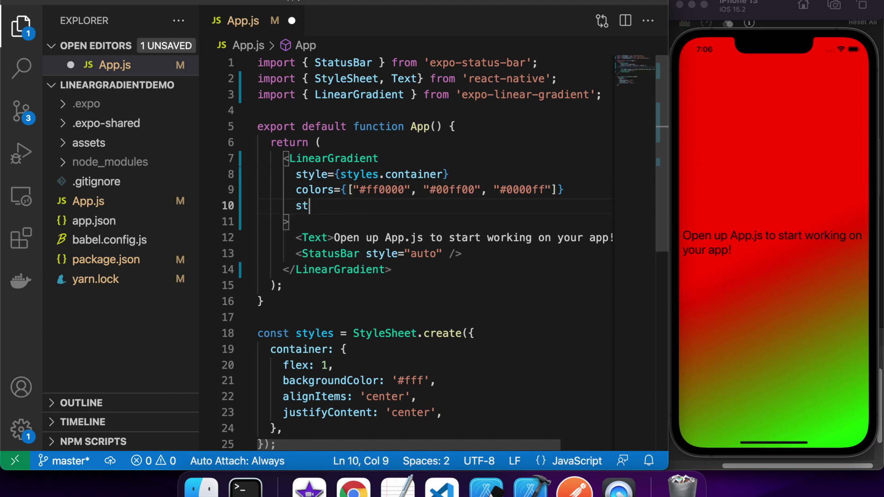
text(art={)
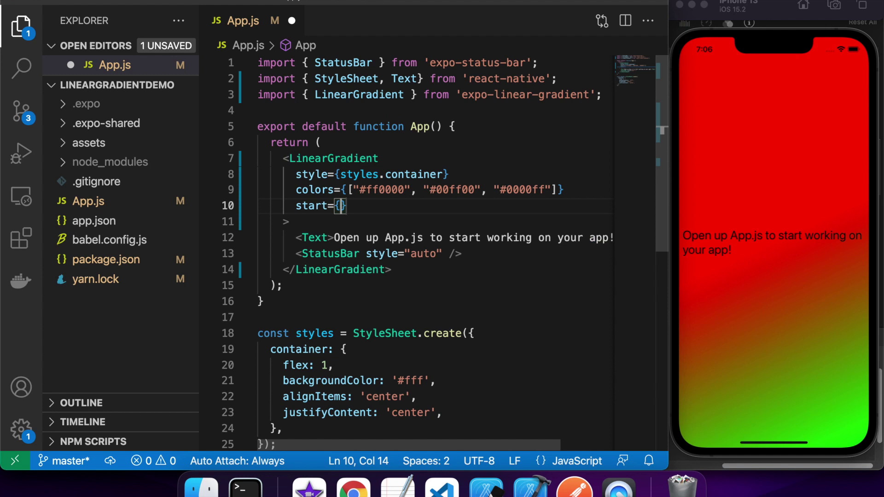
text({x)
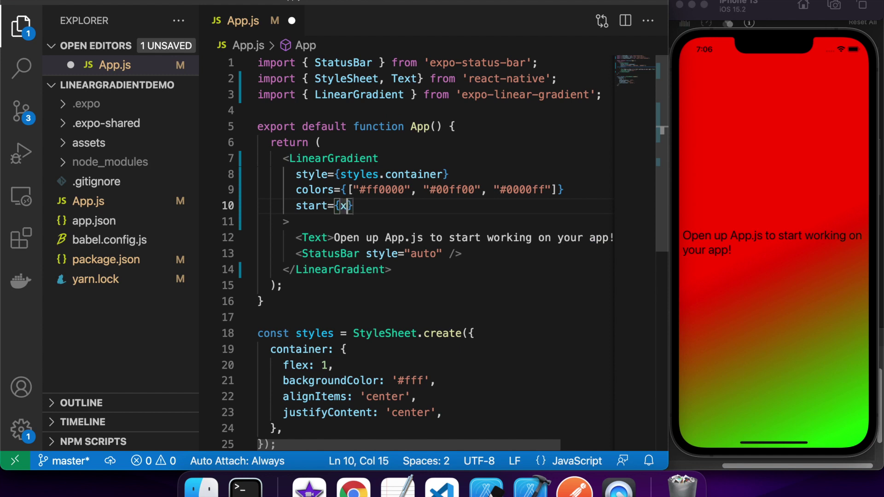
text(:)
Add start={{x: 0.5, y: 0}} on the empty line after colors
key(BackSpace)
key(BackSpace)
key(BackSpace)
text({)
text(x: 0.)
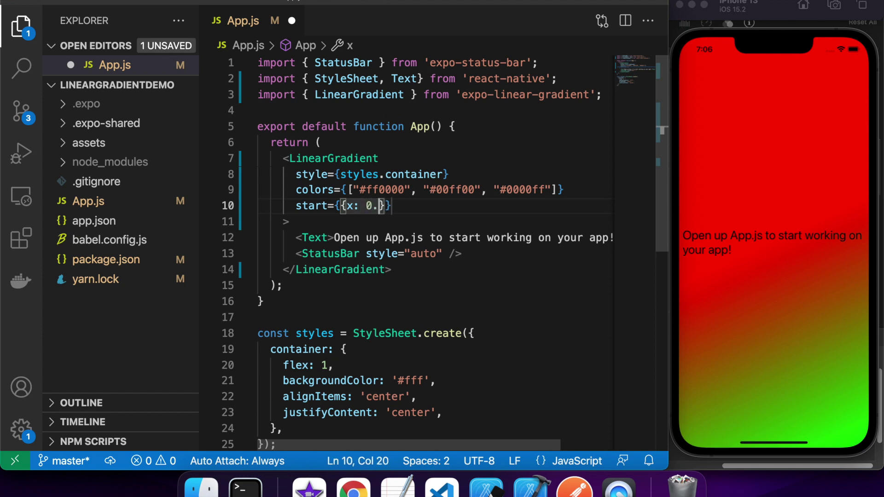
text(5, )
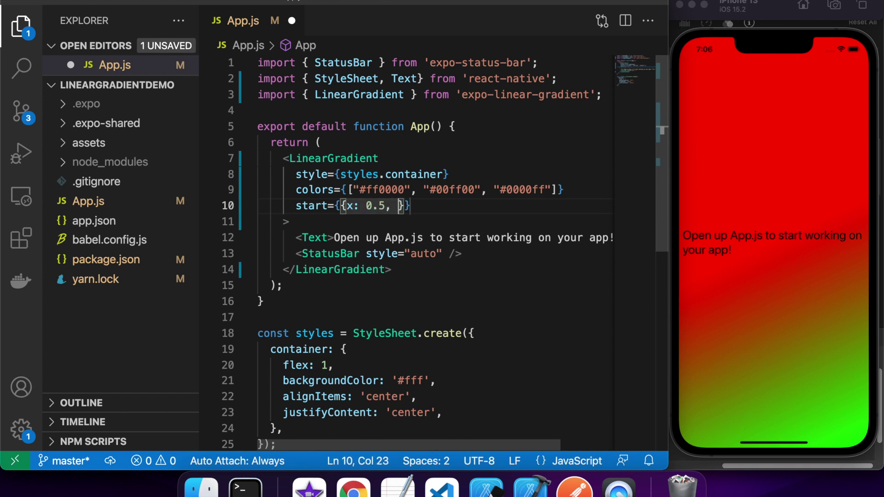
text(y: 0)
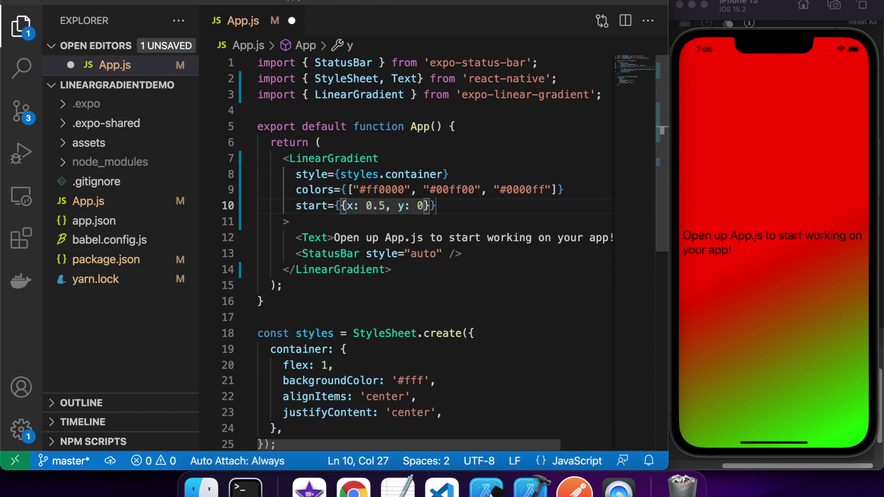
key(Right)
key(Right)
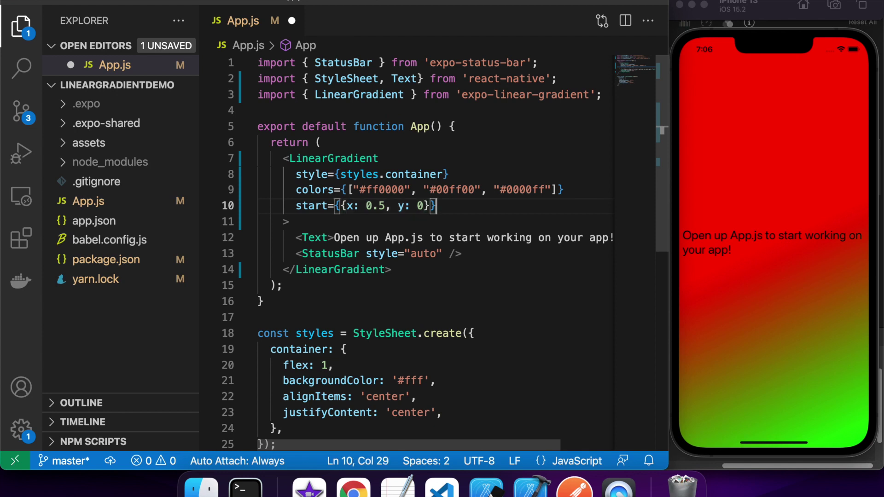
key(Return)
text(end)
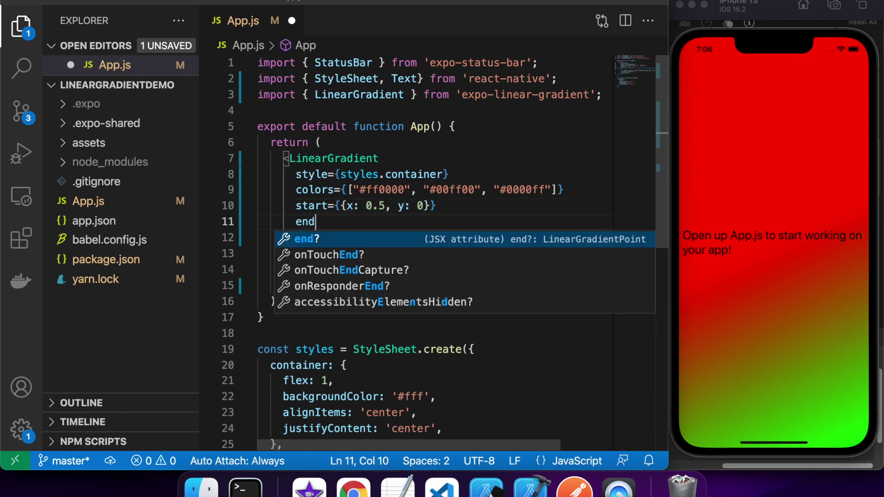
text(=)
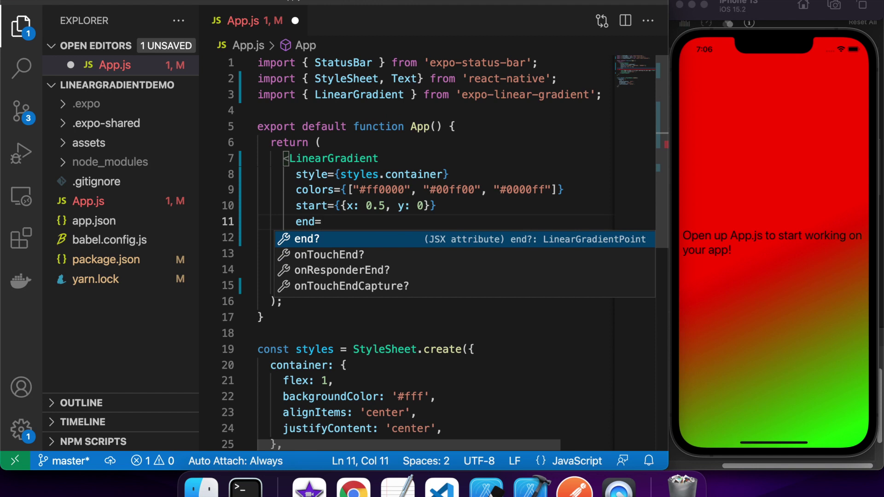
text({)
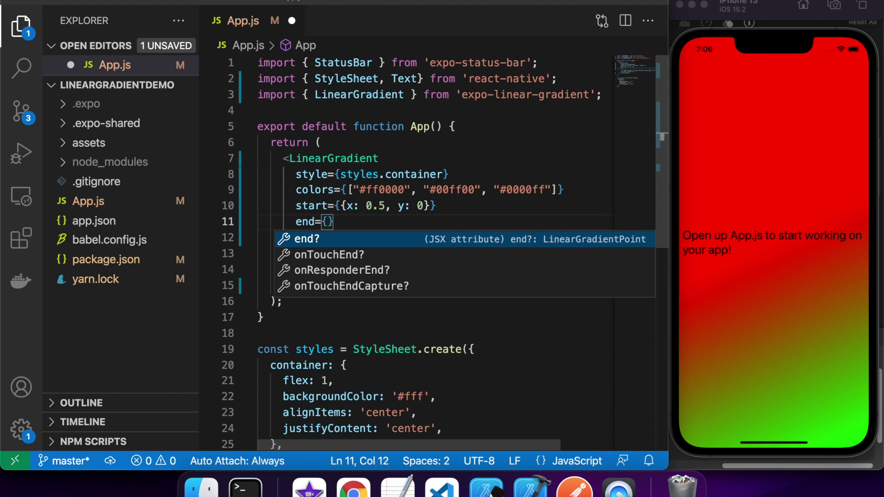
text({x)
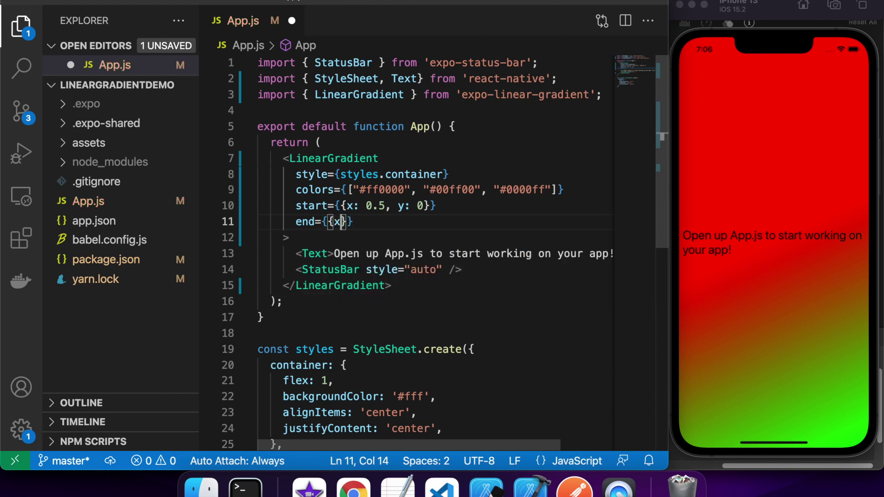
text(:)
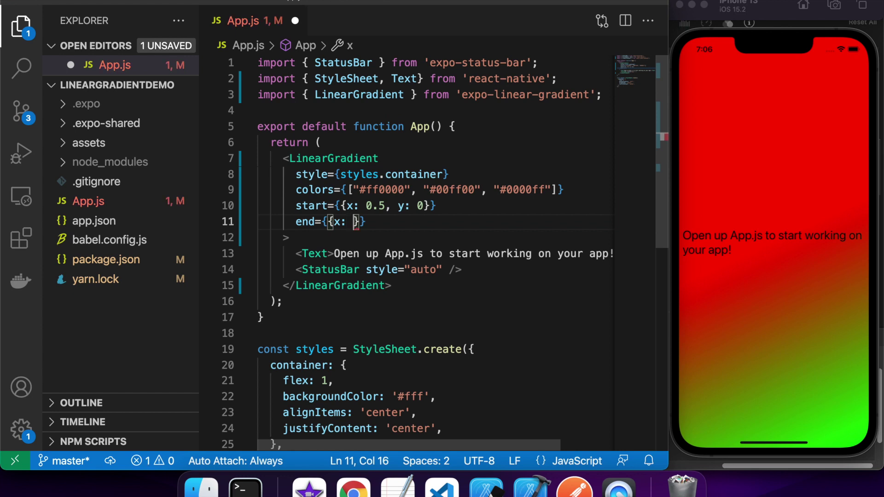
Add end={{x: 0.5, y: 0}}, fix its spacing, and save for a hard red-green split
key(BackSpace)
text(0,)
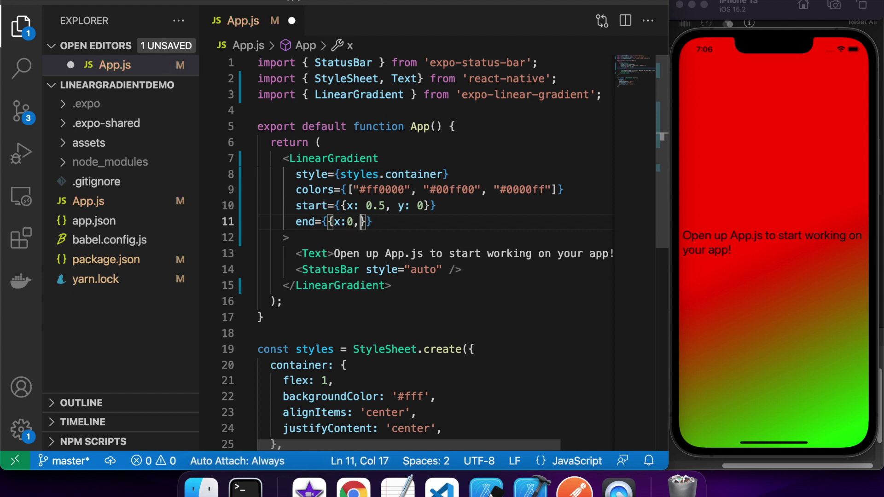
key(BackSpace)
text(.5)
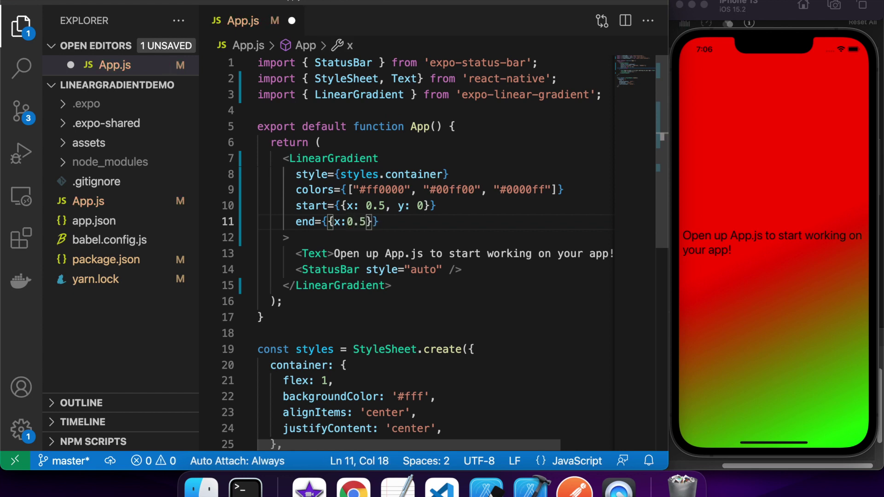
text(, )
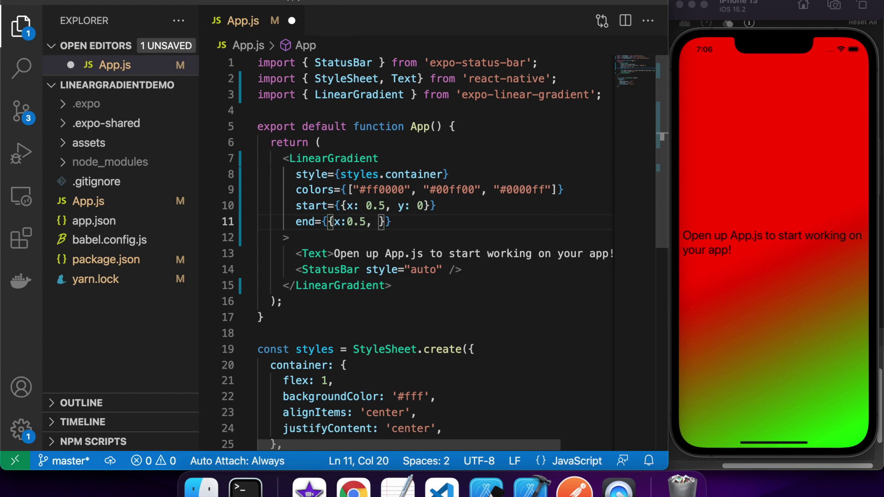
text(y:0)
key(Left)
key(Left)
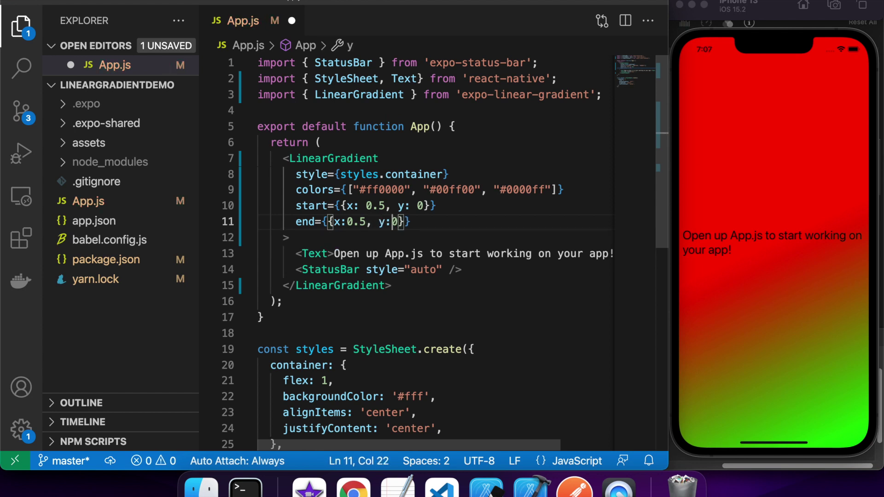
key(BackSpace)
key(Right)
key(Left)
key(Left)
key(Left)
key(Left)
key(Left)
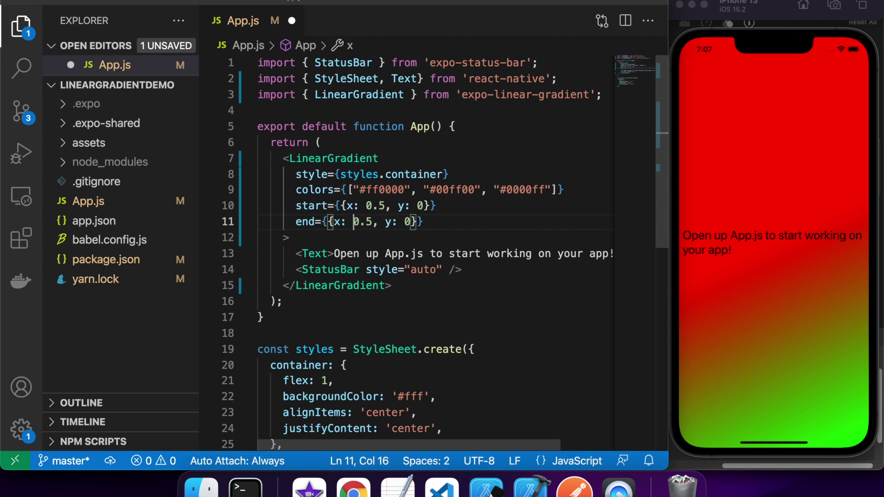
key(super+s)
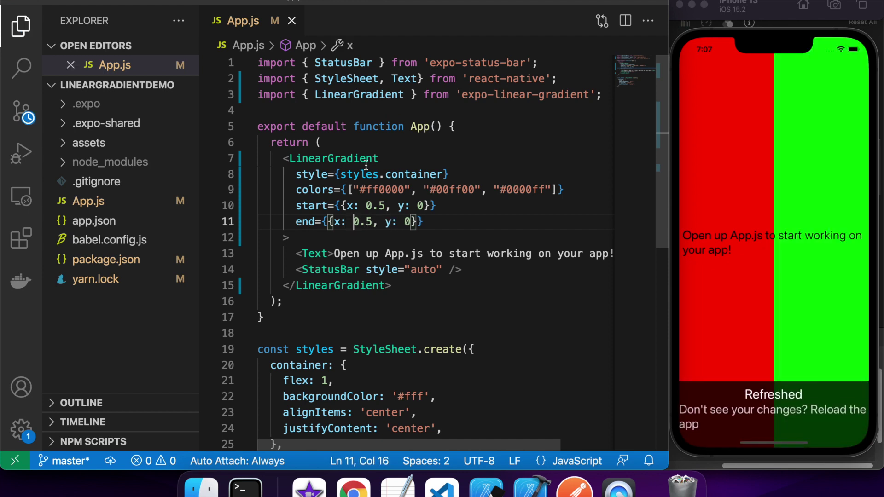
Change the end prop's y from 0 to 1 on line 11 and save to hot-reload
click(430, 222)
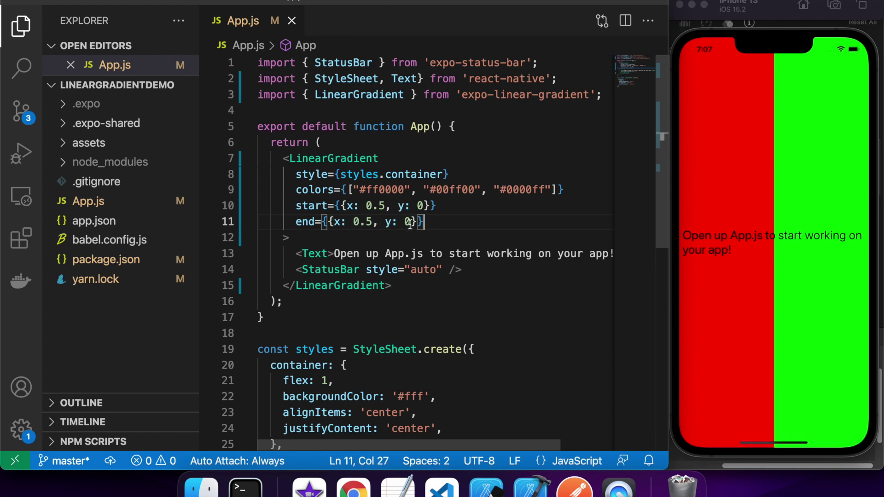
key(Left)
key(Left)
key(BackSpace)
text(1)
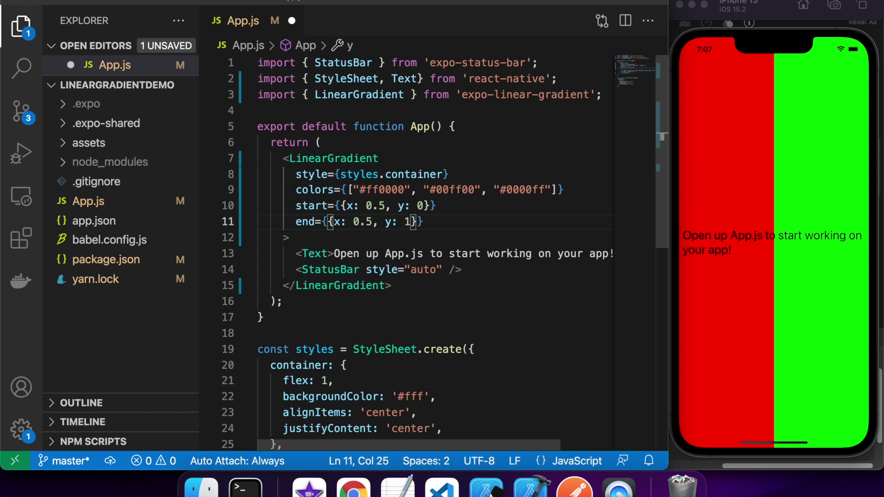
key(ctrl+s)
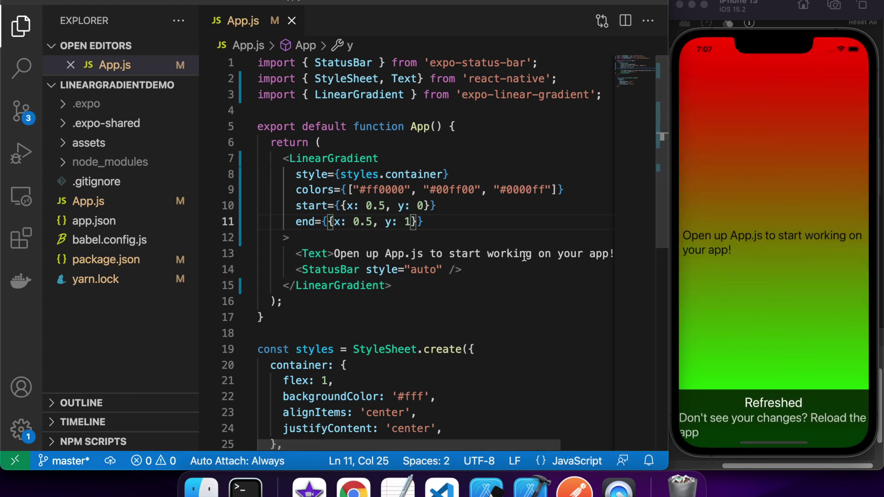
key(Right)
key(Right)
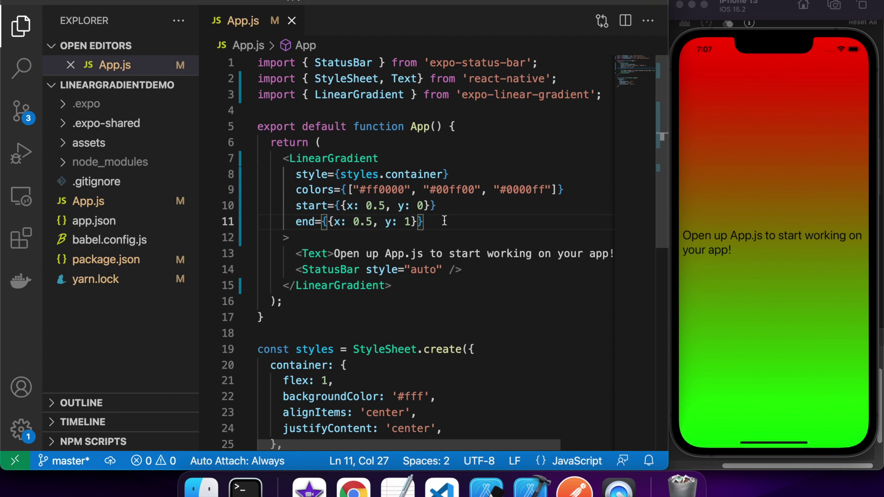
drag(424, 222, 302, 205)
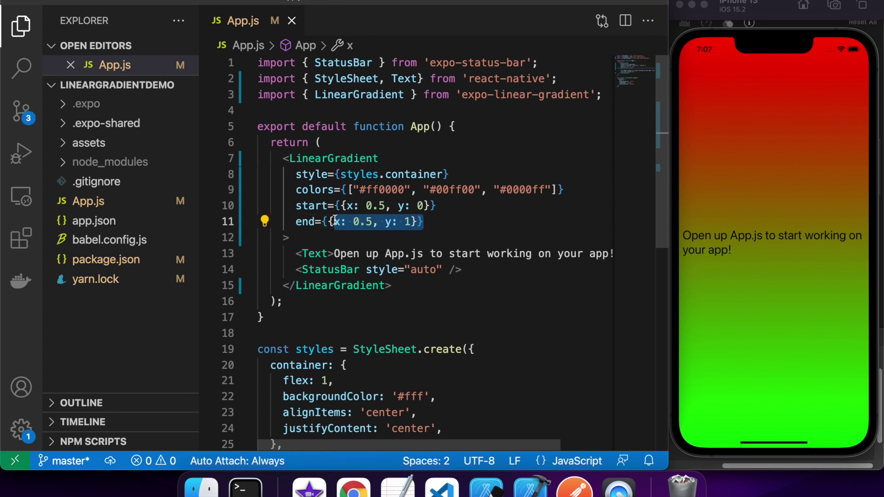
Add locations={[0.2, 0.6, 0.8]} below the end prop and save the file
click(434, 223)
key(Return)
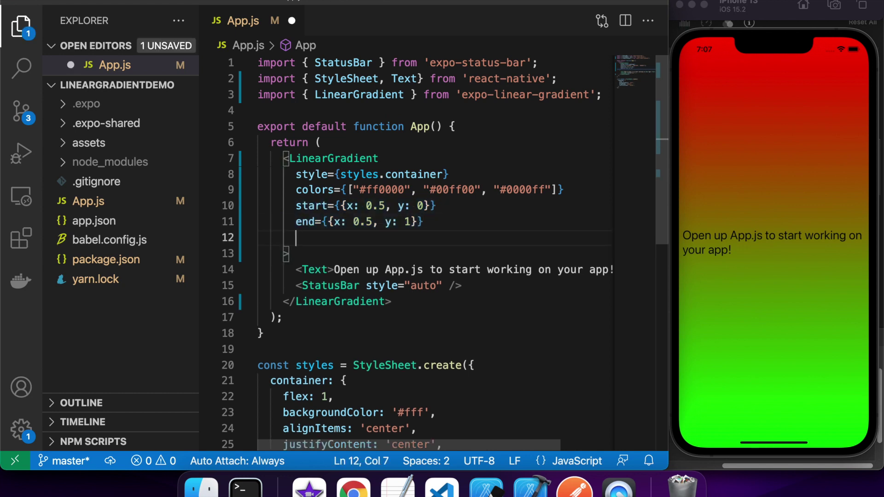
text(lo)
key(Return)
text(={)
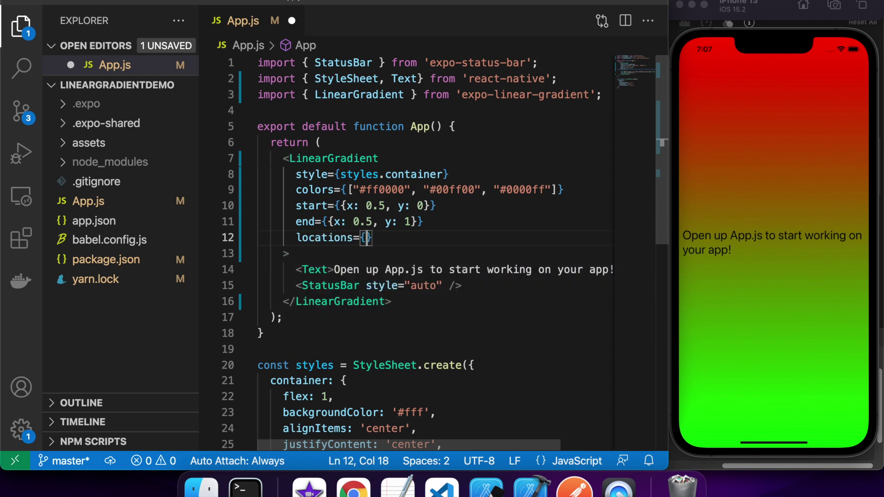
text([0)
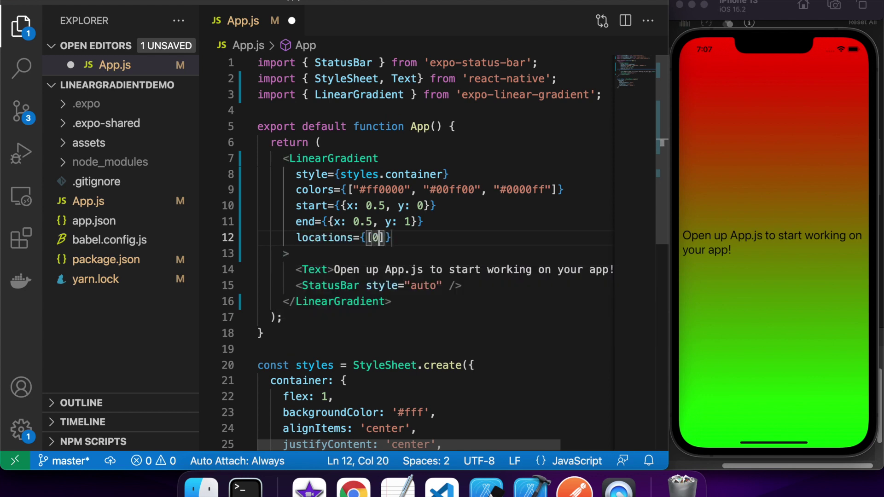
text(.2, 0.)
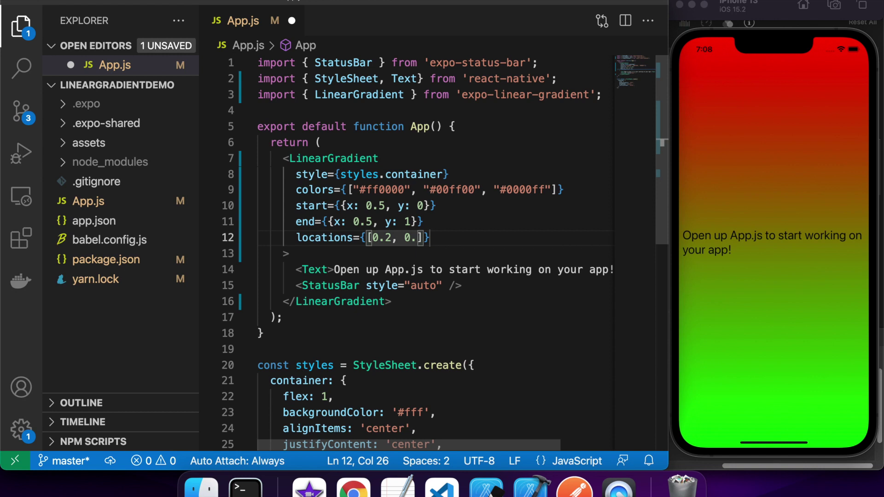
text(6)
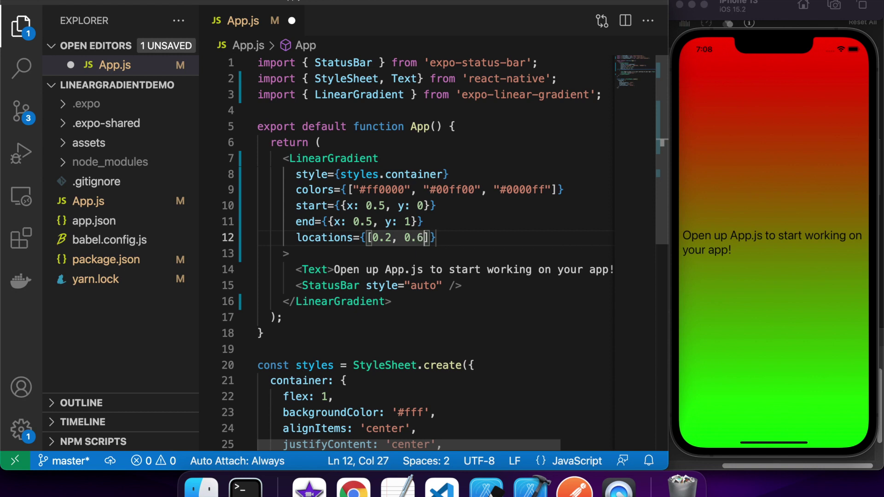
text(, )
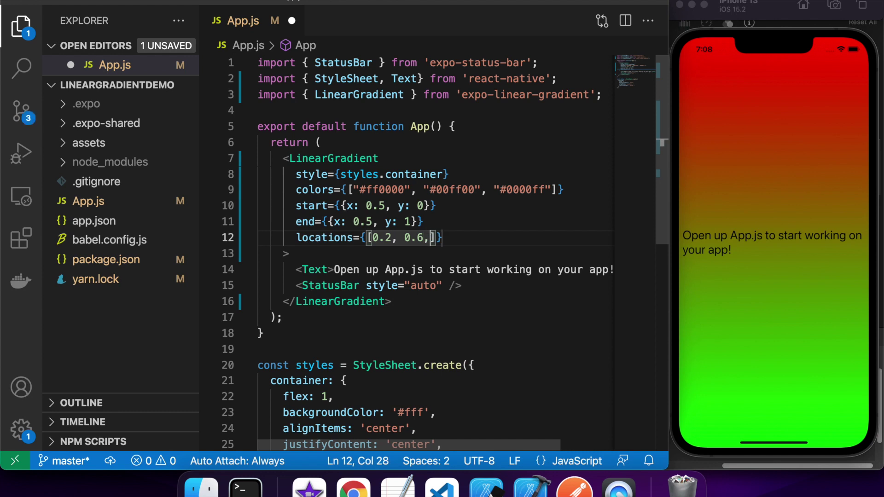
text(0.)
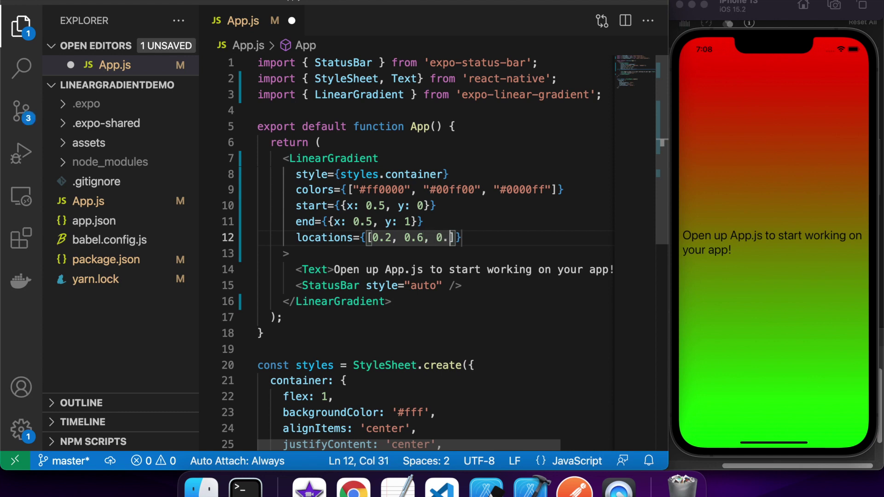
text(8)
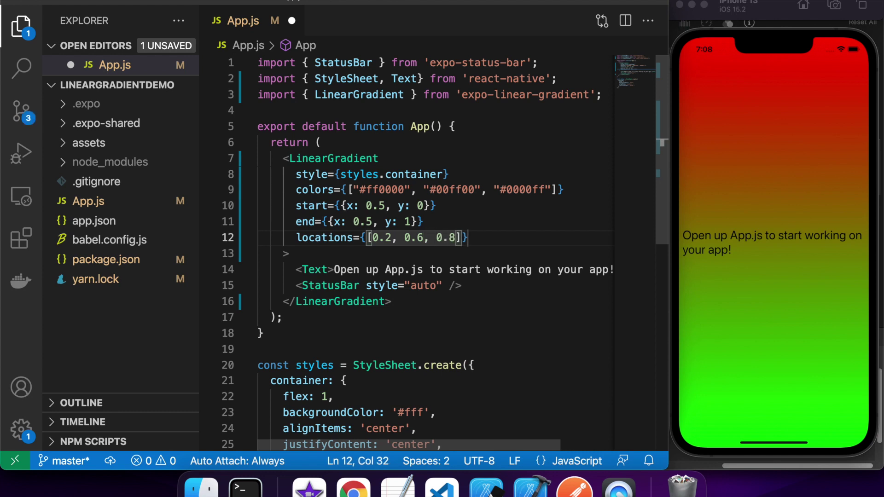
key(super+s)
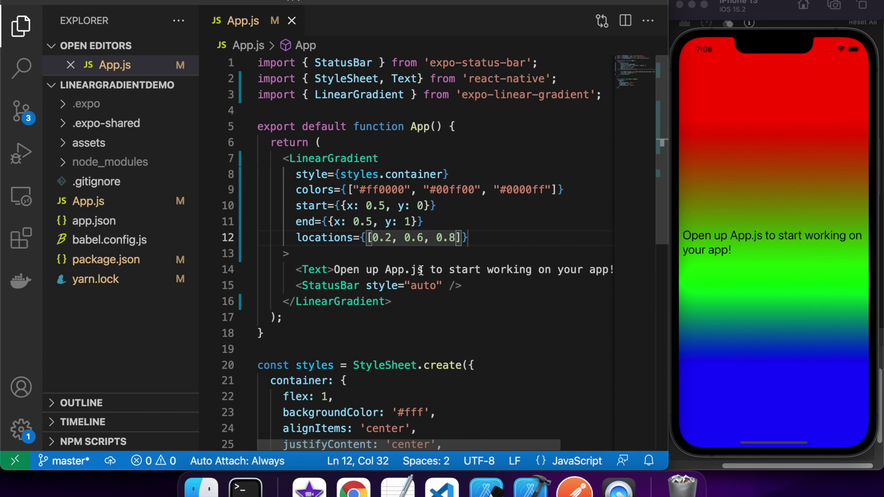
click(423, 238)
Change location 0.6 to 0.5 and 0.2 to 0, saving after each edit
key(BackSpace)
text(5)
key(super+s)
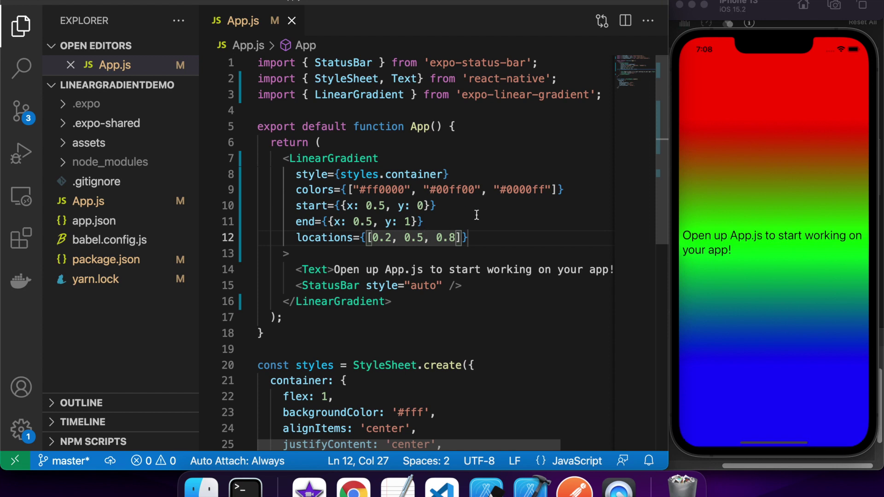
click(388, 238)
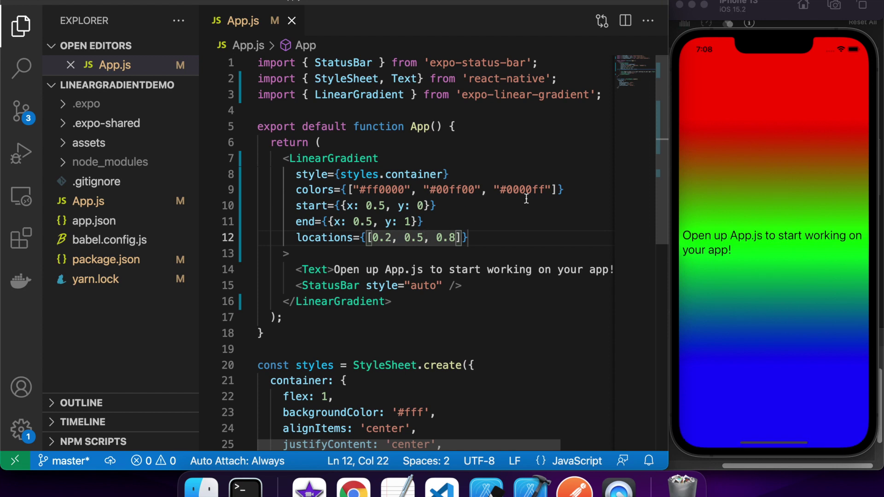
key(BackSpace)
key(BackSpace)
key(super+s)
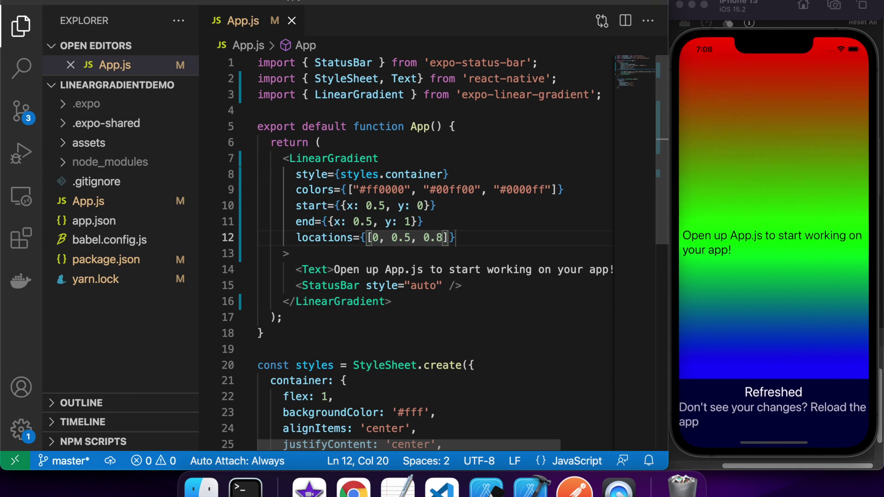
Change the last location 0.8 to 1 and save, making locations [0, 0.5, 1]
key(End)
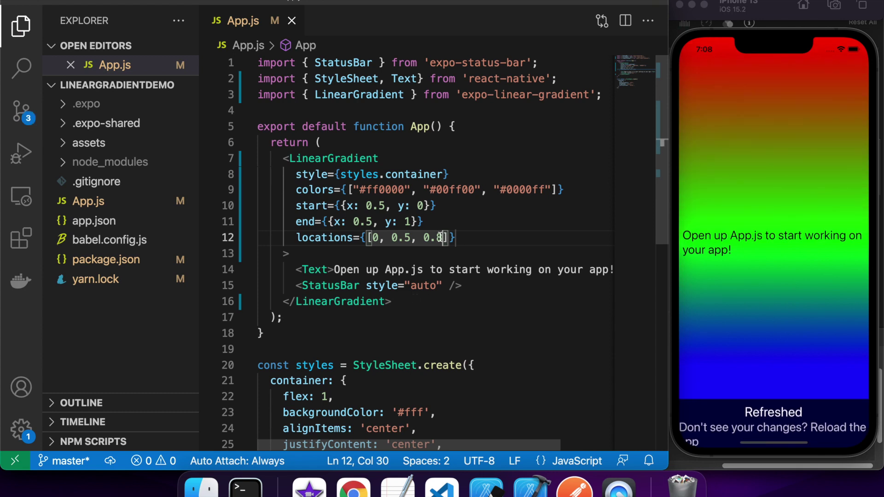
key(Left)
key(Left)
key(BackSpace)
key(BackSpace)
key(BackSpace)
text(1)
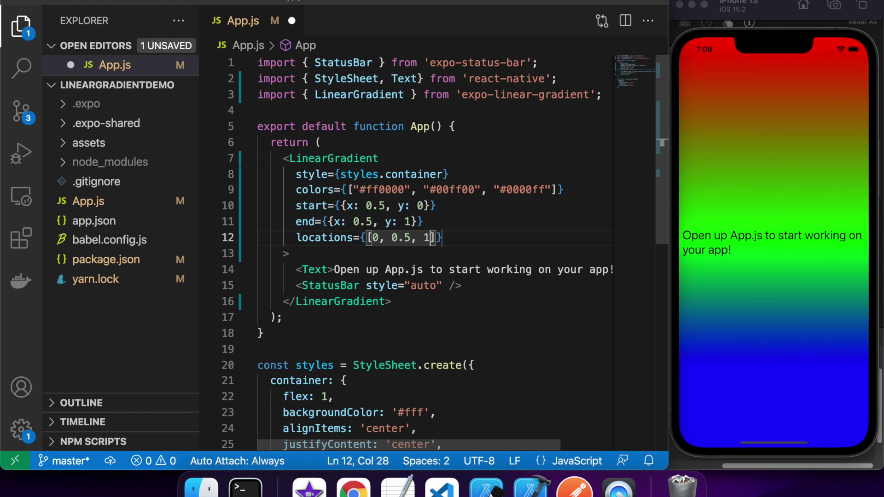
key(super+s)
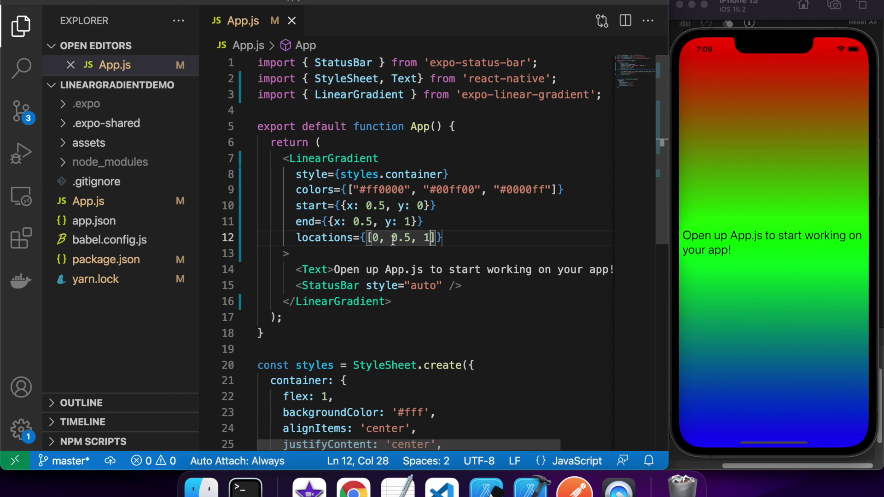
click(416, 191)
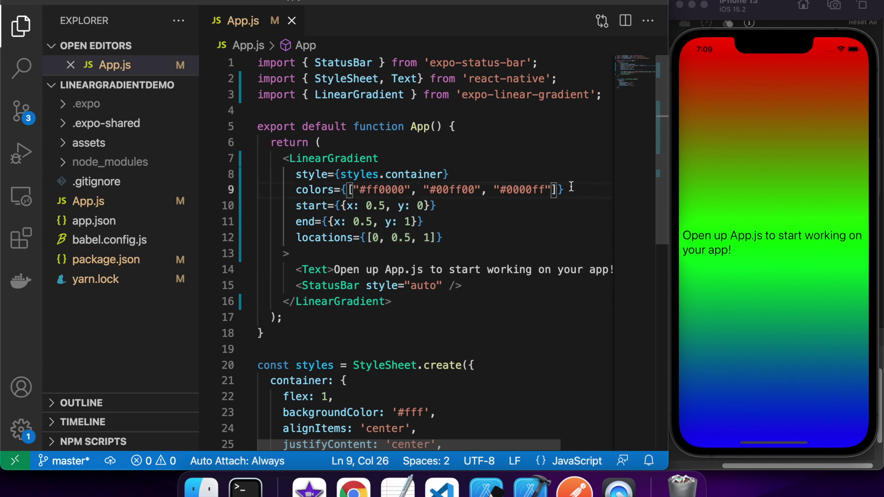
text(,)
Insert #ddbb02 after #ff0000, fix a mistyped digit, and move past #00ff00
key(Left)
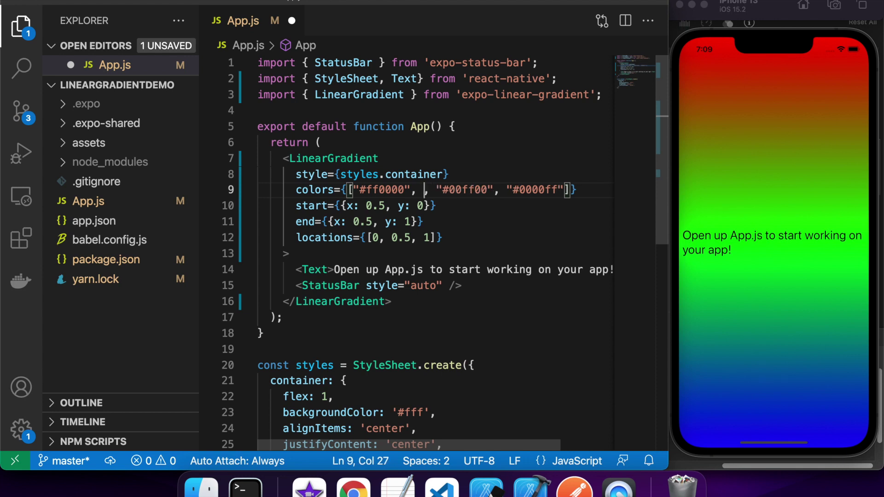
text(")
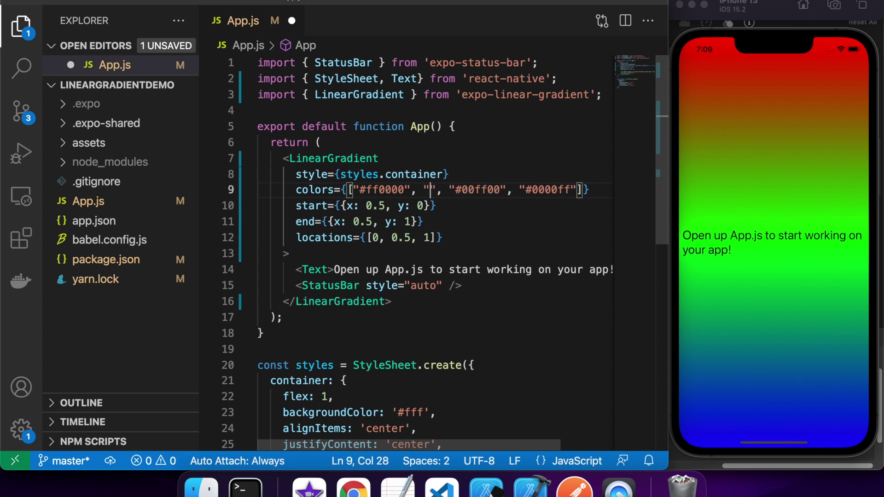
text(#ff)
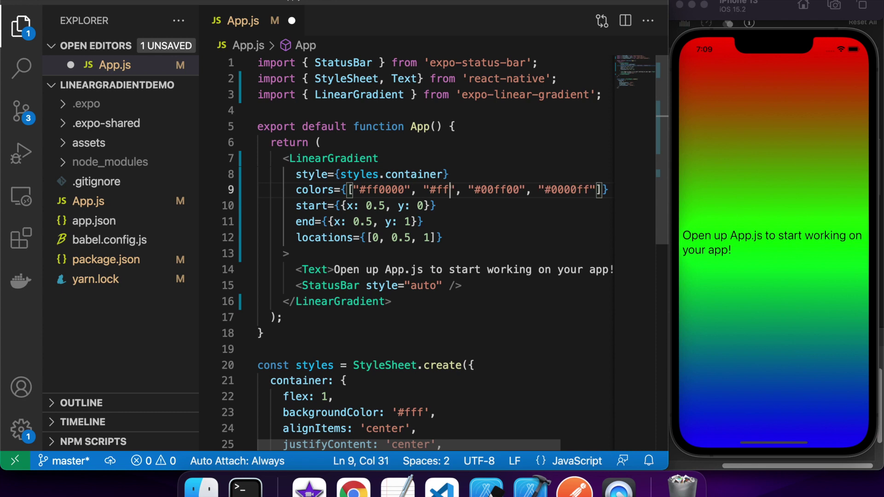
key(BackSpace)
text(dd)
text(bb)
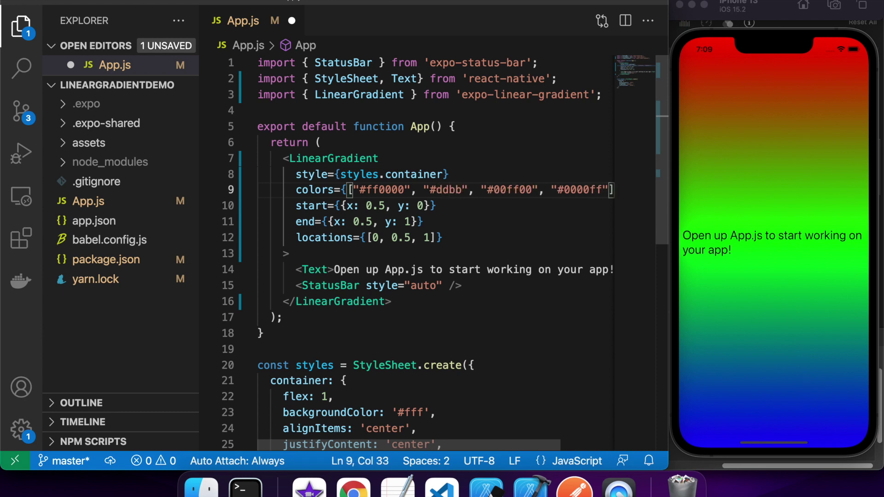
text(02)
key(Right)
key(Right)
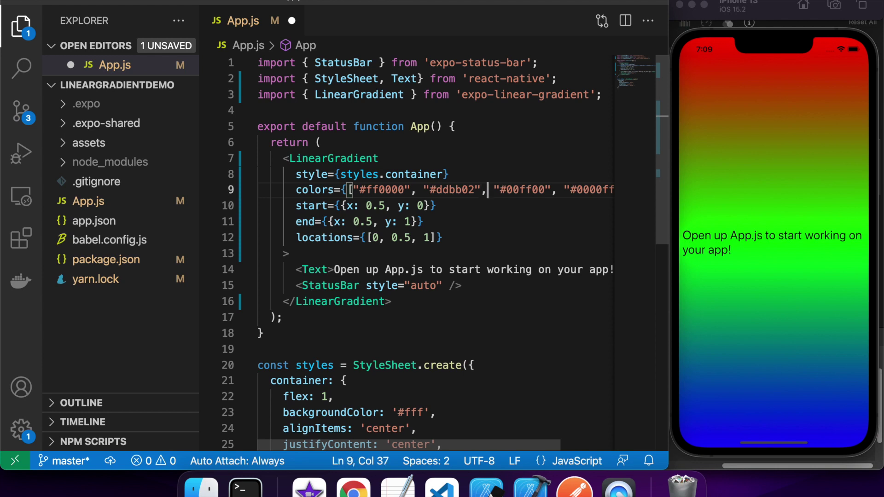
key(Right)
key(Right)
key(Right)
key(Right)
key(Right)
key(Right)
key(Right)
text("#)
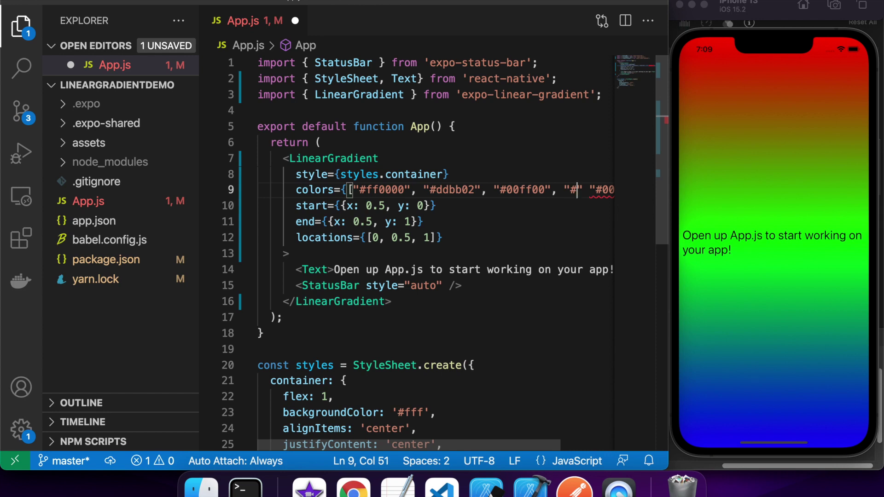
text(03)
text(db10)
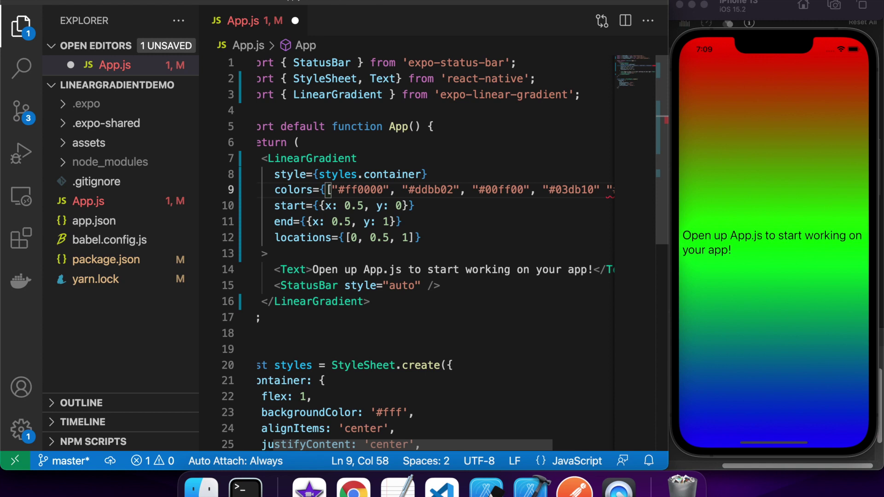
Insert 0.25 and 0.75 so locations read [0, 0.25, 0.5, 0.75, 1], then save
click(362, 238)
text(0)
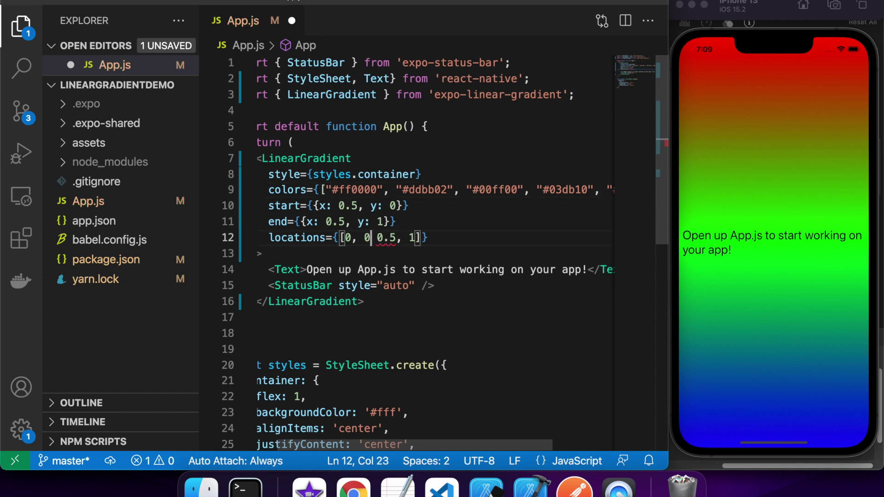
text(.2 0.5,)
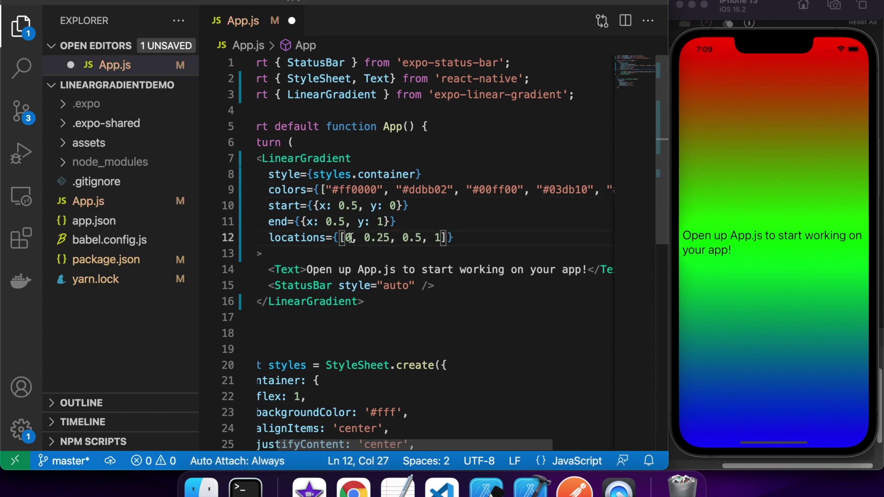
click(425, 238)
text(0.75 )
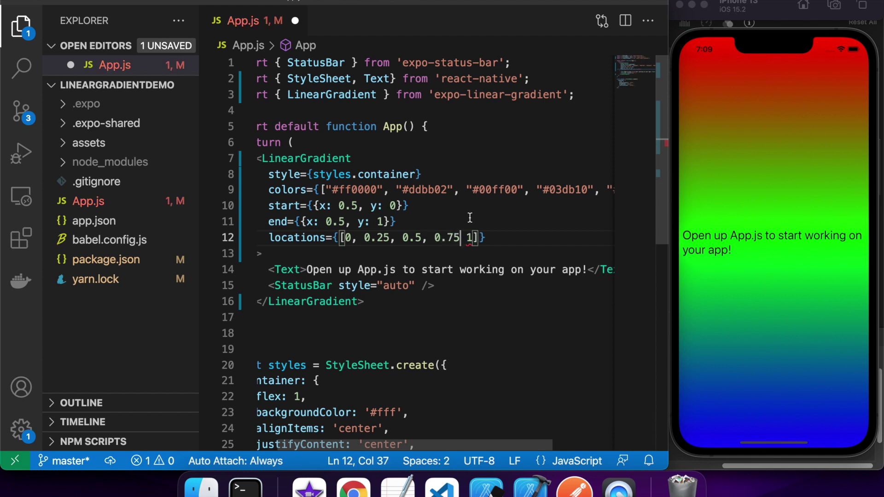
text(,)
key(super+s)
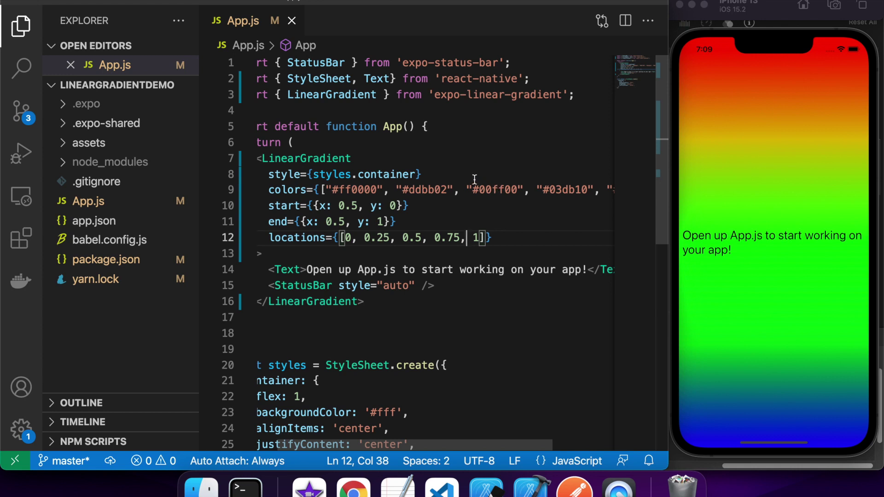
scroll(524, 200, right, 3)
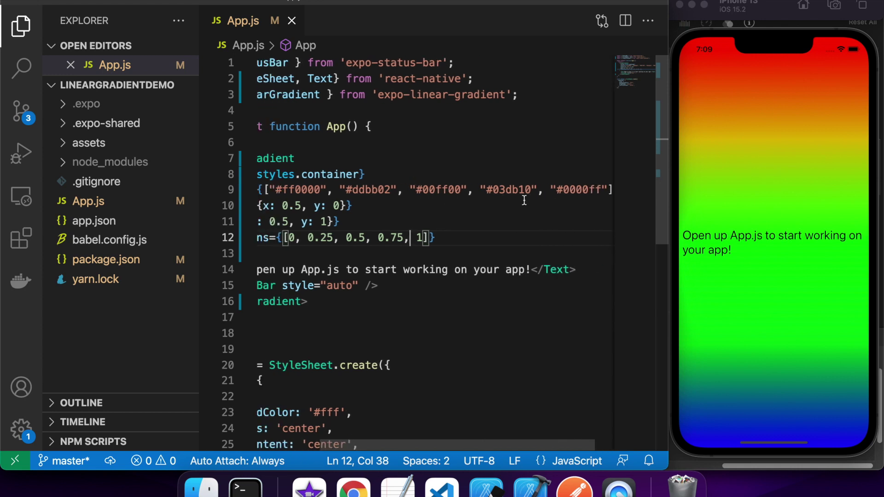
scroll(524, 200, left, 4)
scroll(523, 200, right, 4)
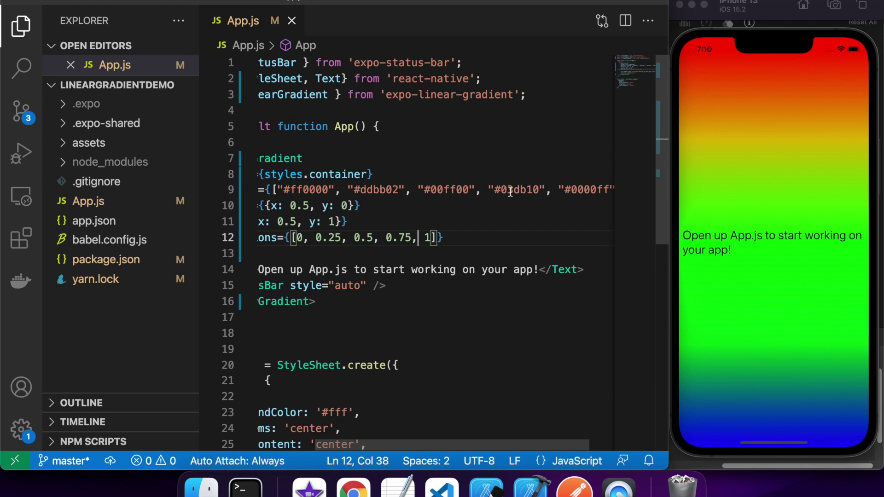
Replace the hex code #03db10 on line 9 with #a3db1a and save
click(509, 190)
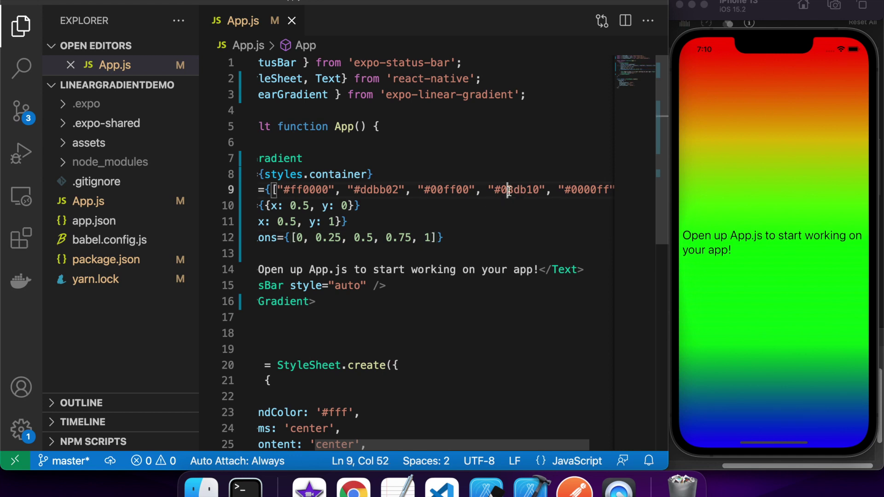
double_click(509, 190)
text(a3db1a)
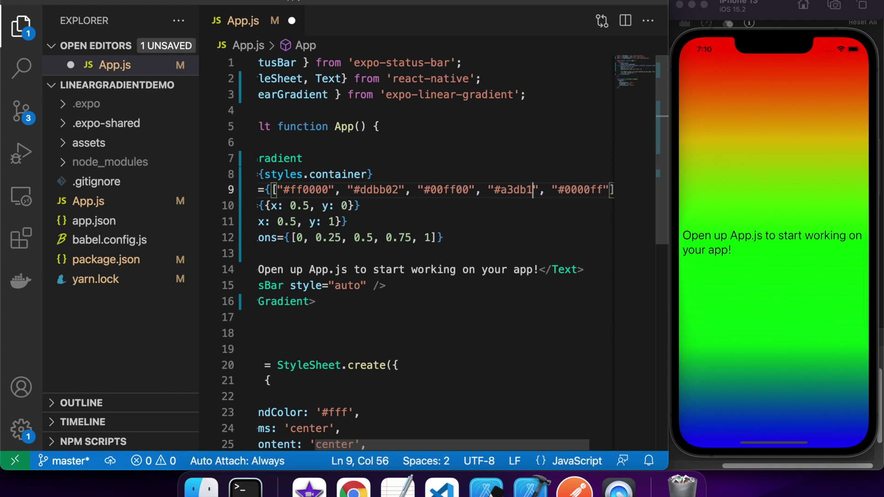
key(ctrl+s)
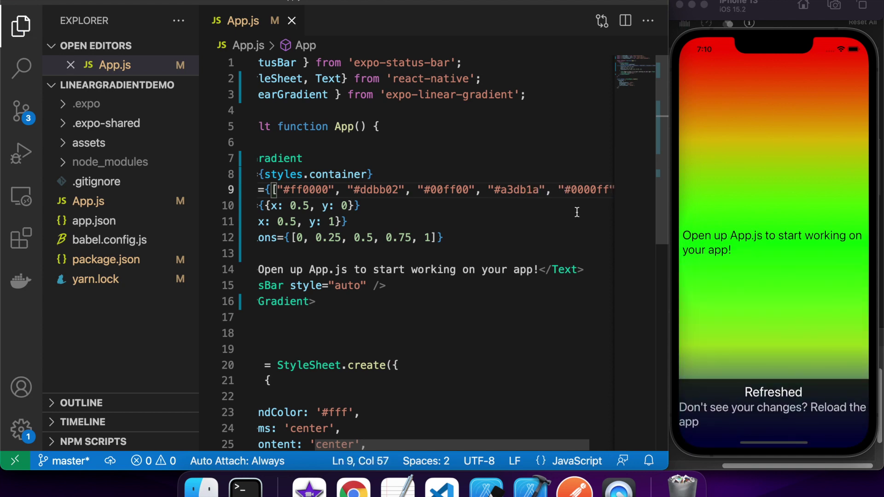
click(478, 237)
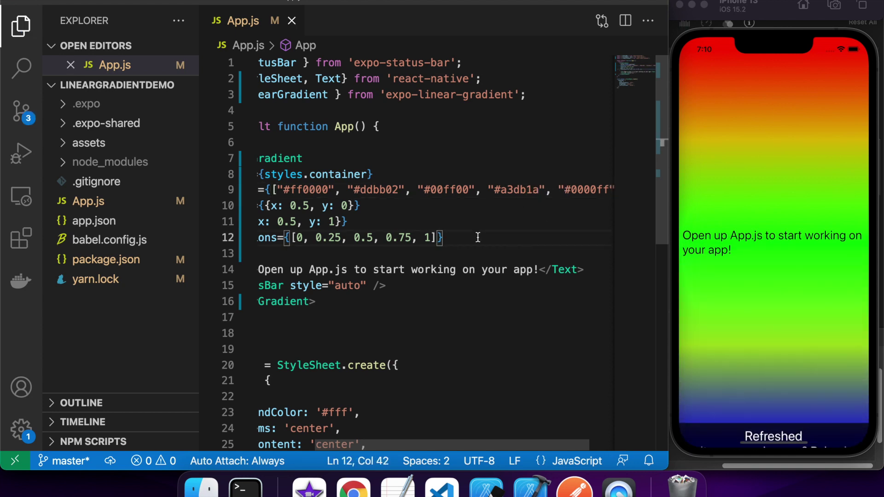